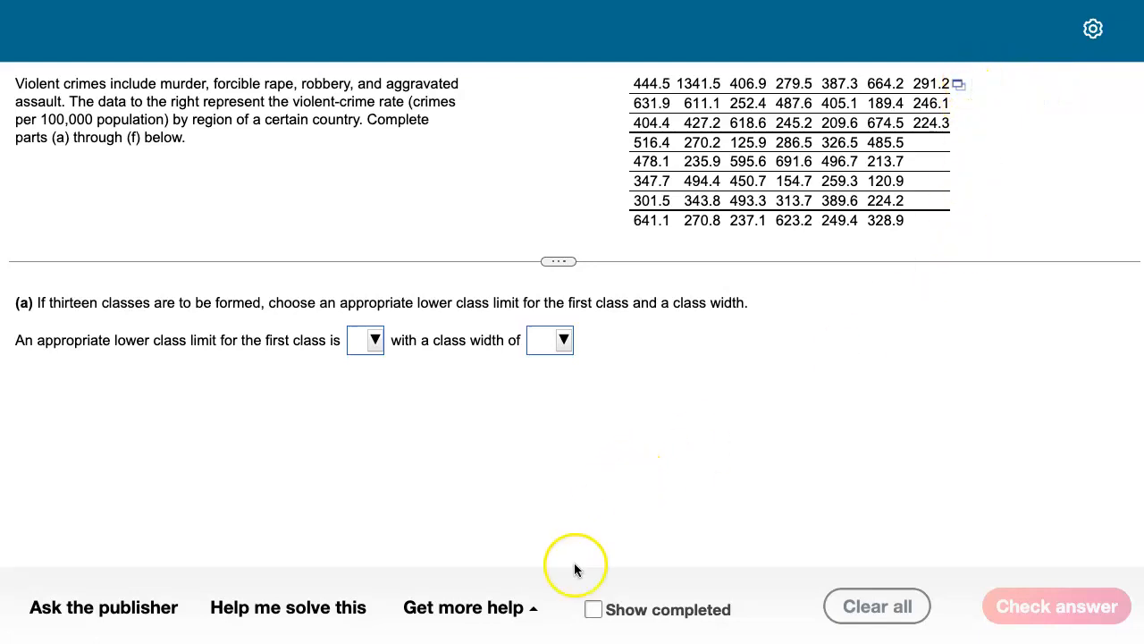
Open the exercise's Tech help and find the StatCrunch instructions for frequency and relative frequency tables.
left_click(533, 612)
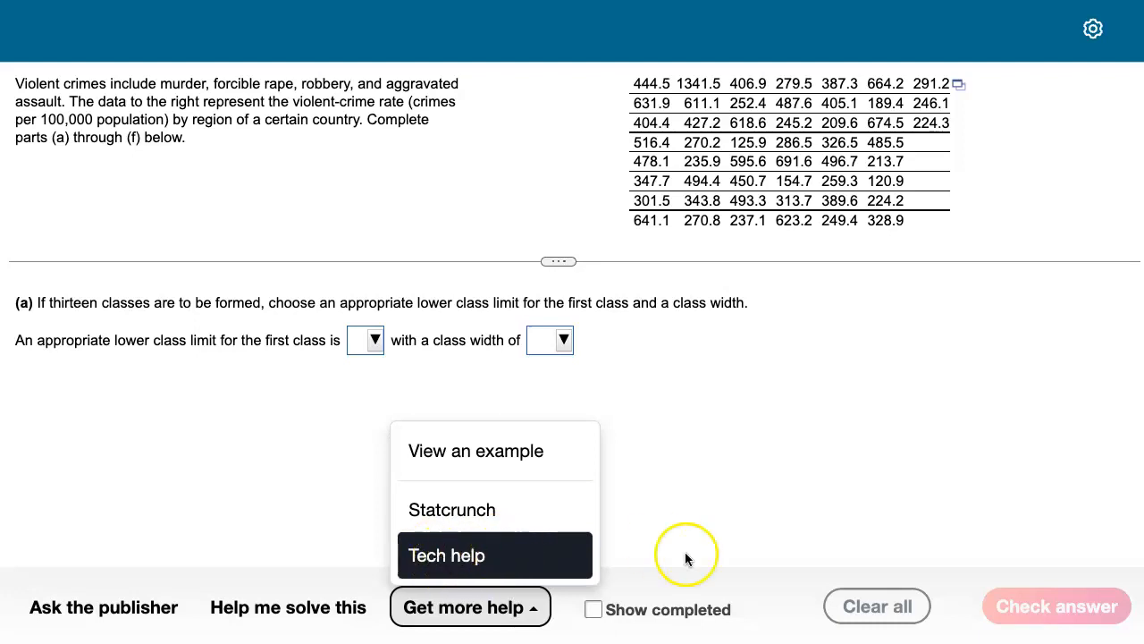
left_click(474, 559)
left_click(506, 313)
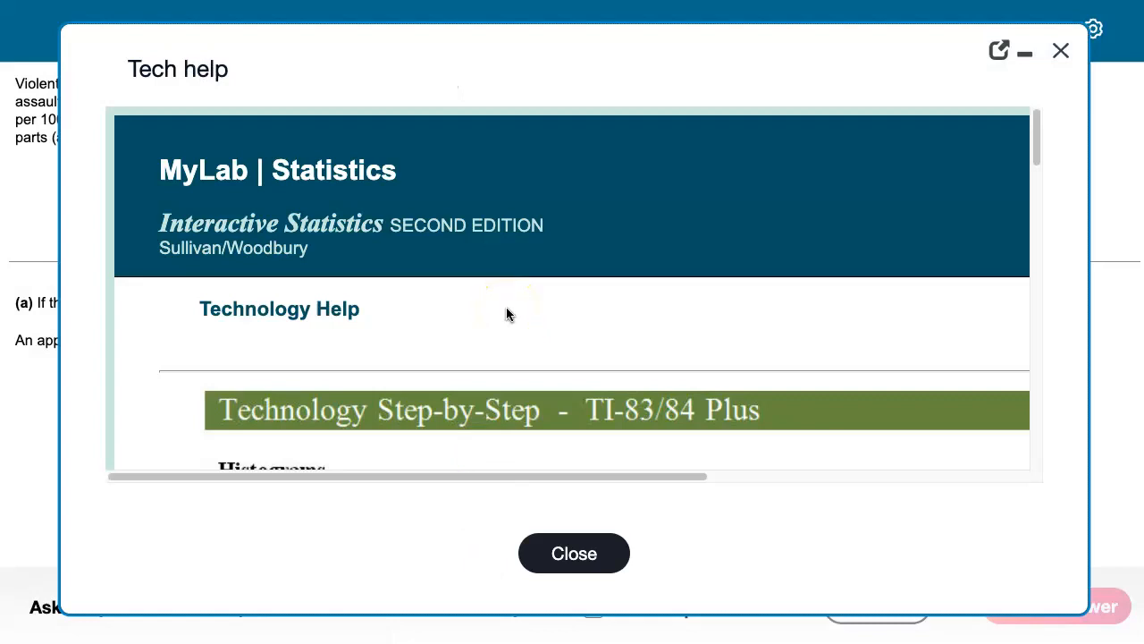
scroll(506, 313, "down", 1)
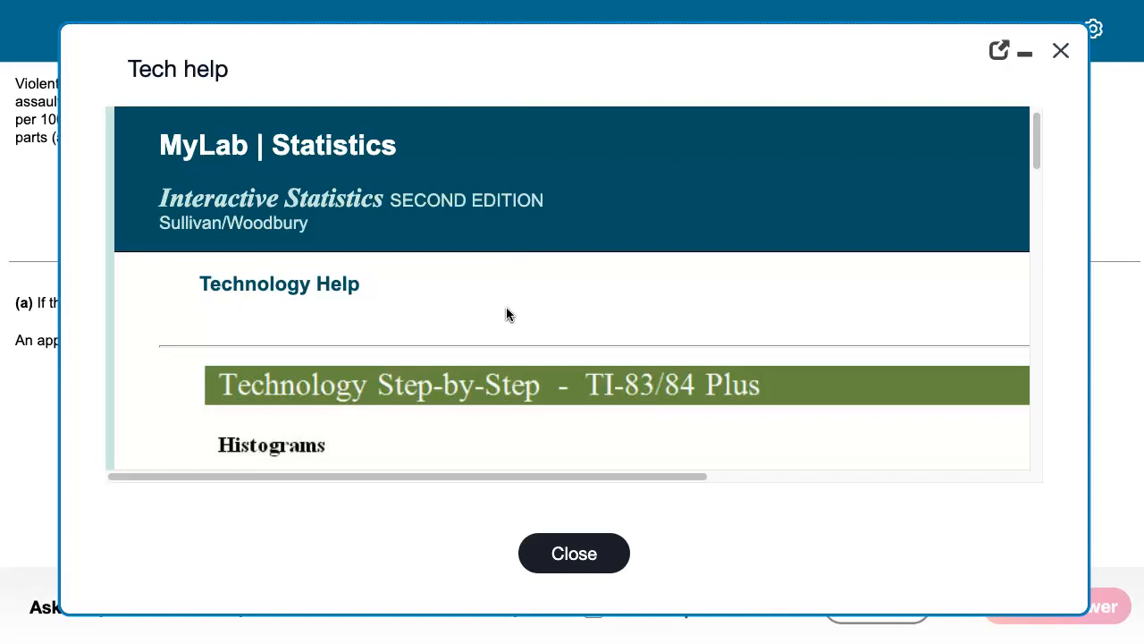
scroll(506, 314, "down", 3)
left_click(688, 160)
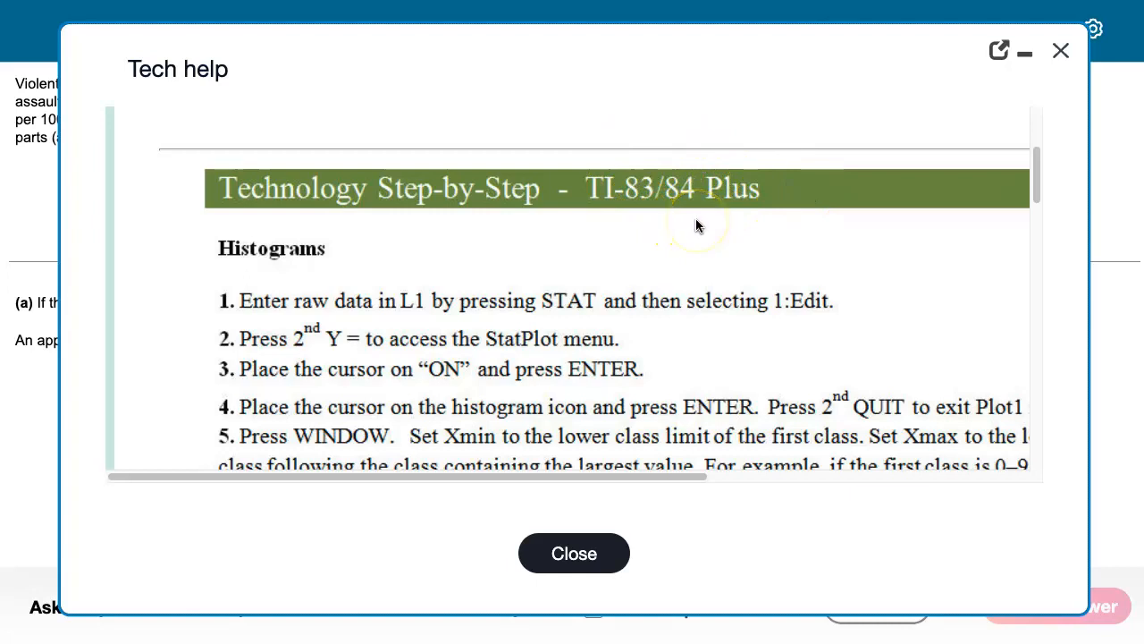
scroll(695, 219, "down", 8)
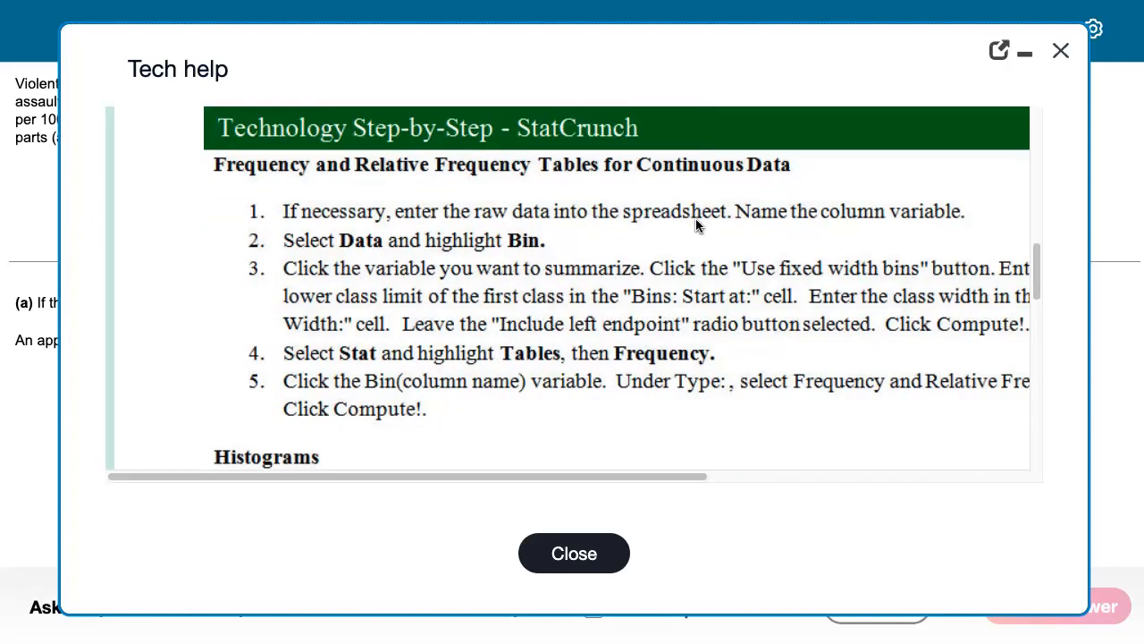
Pop the Tech help out into its own window, bring up the StatCrunch frequency table instructions, and minimize the window.
left_click(999, 52)
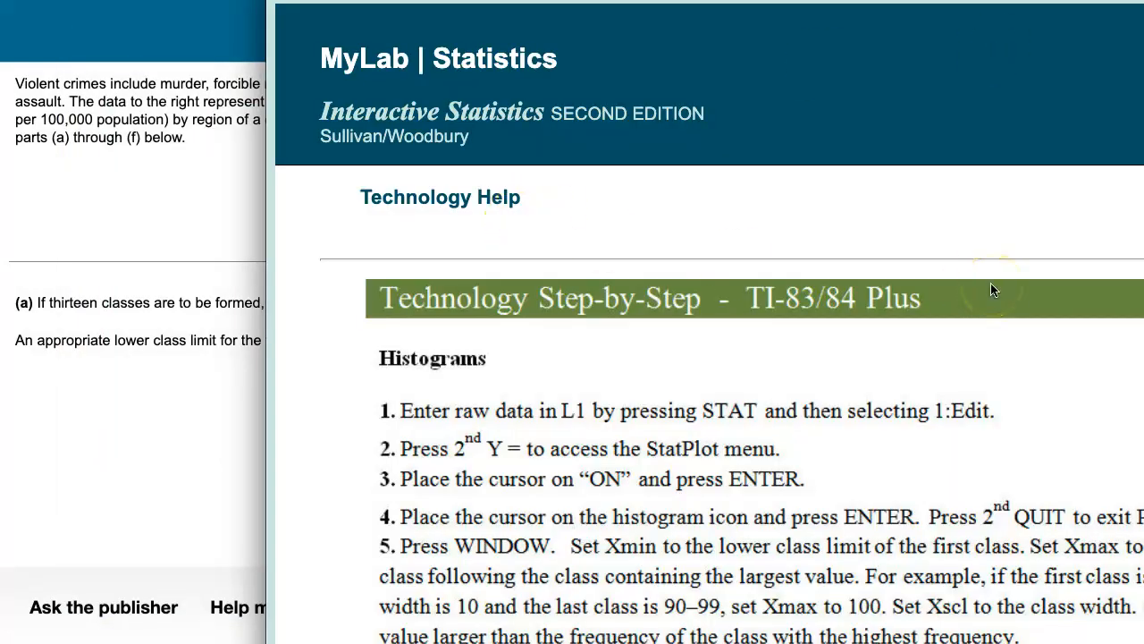
left_click_drag(1143, 0, 1143, 24)
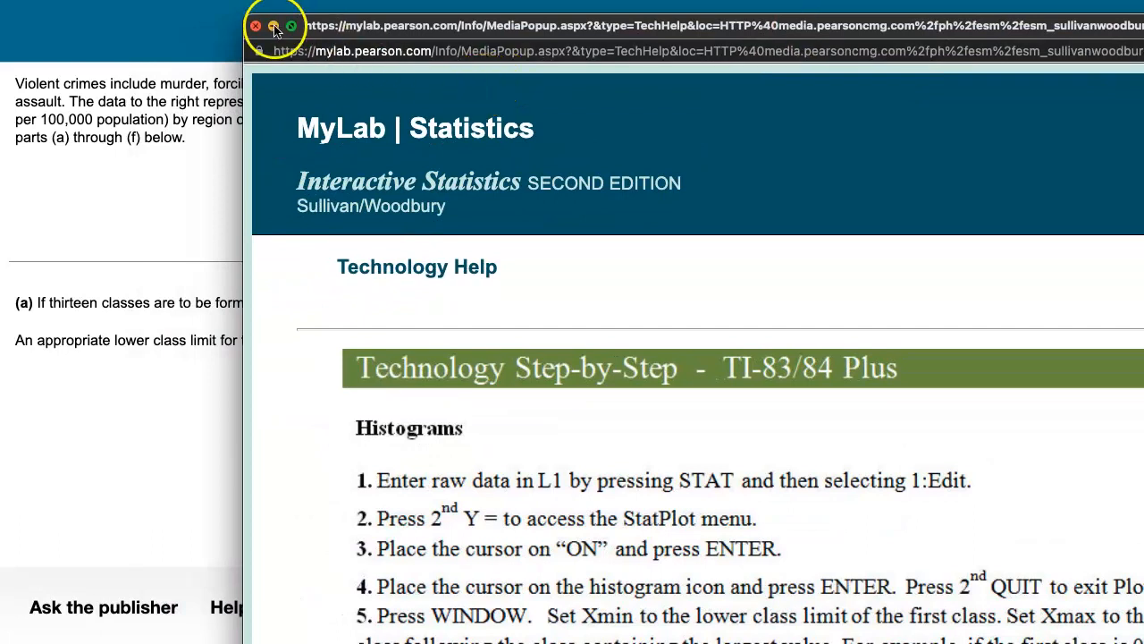
scroll(460, 324, "down", 10)
scroll(460, 327, "up", 3)
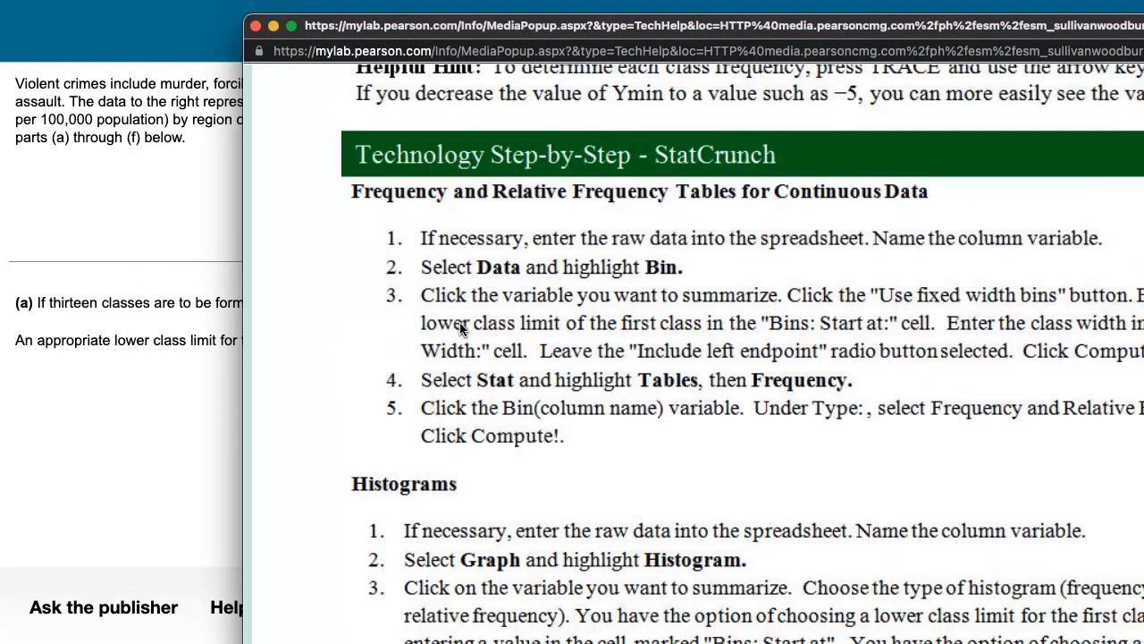
scroll(460, 327, "down", 2)
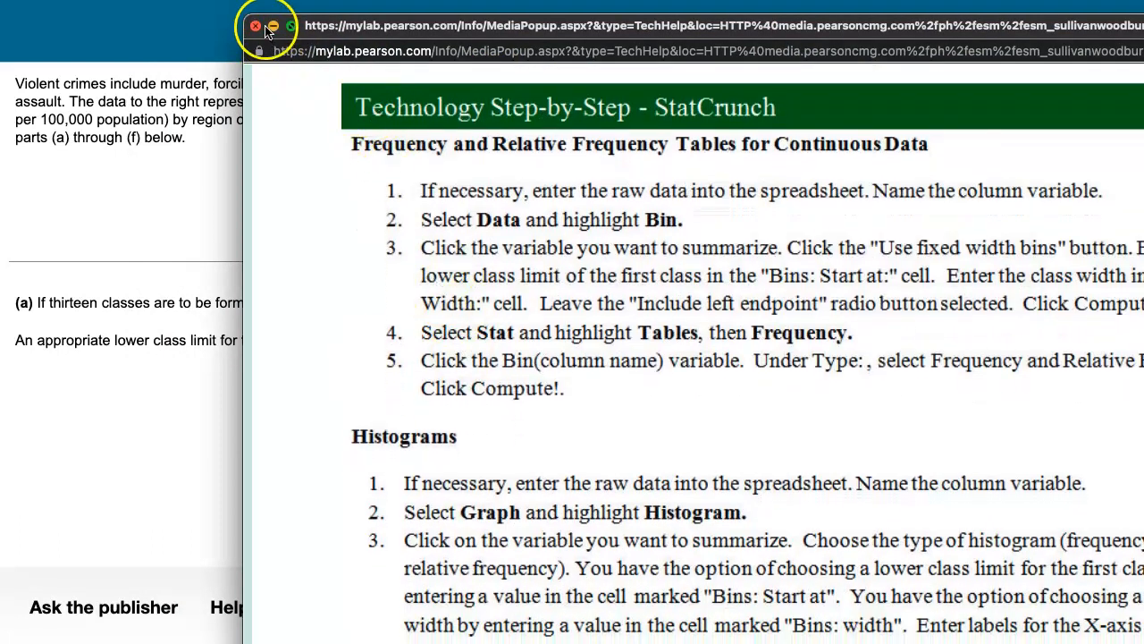
left_click(273, 27)
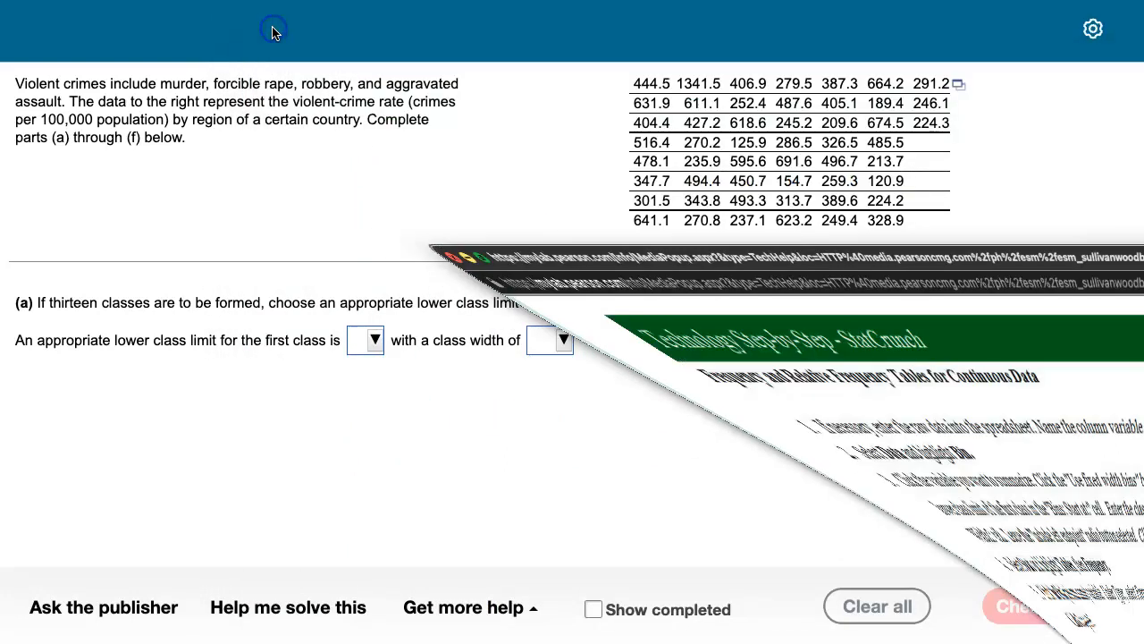
Try to open the violent-crime data table in StatCrunch and return to the exercise.
left_click(959, 85)
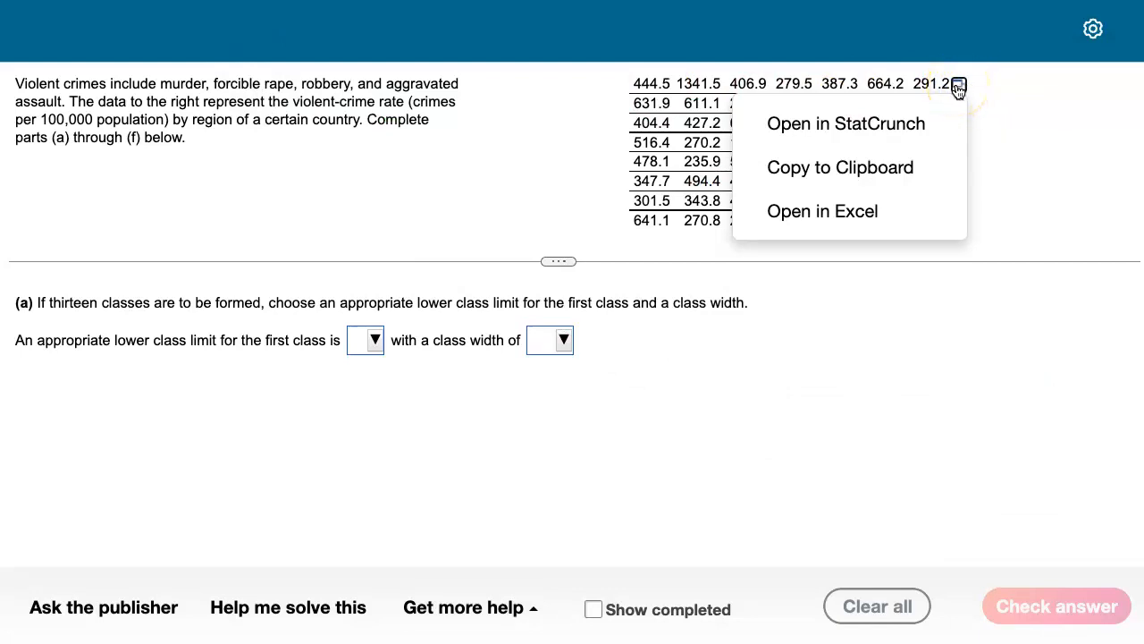
left_click(842, 132)
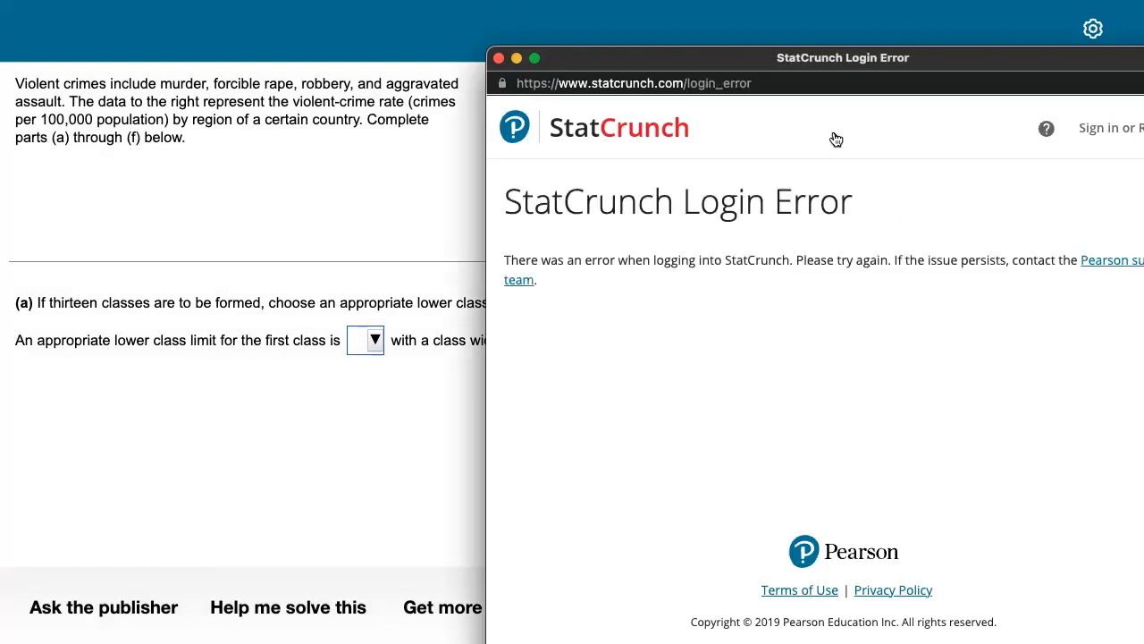
left_click(435, 487)
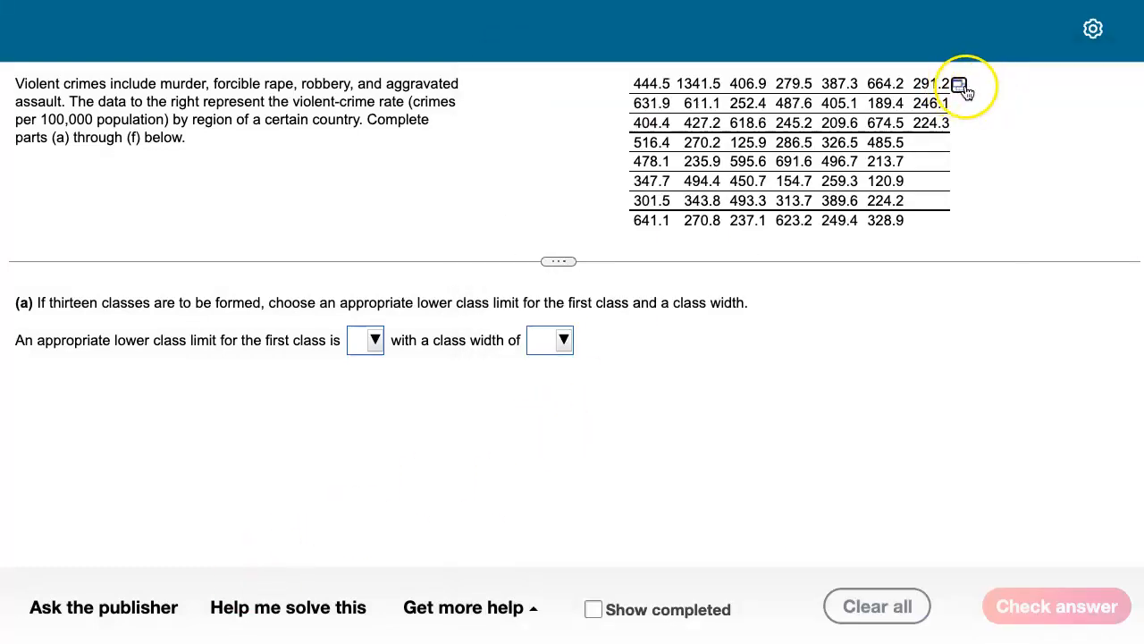
Open the violent-crime data table in StatCrunch and move its window aside to uncover the part (a) question.
left_click(992, 96)
left_click(958, 86)
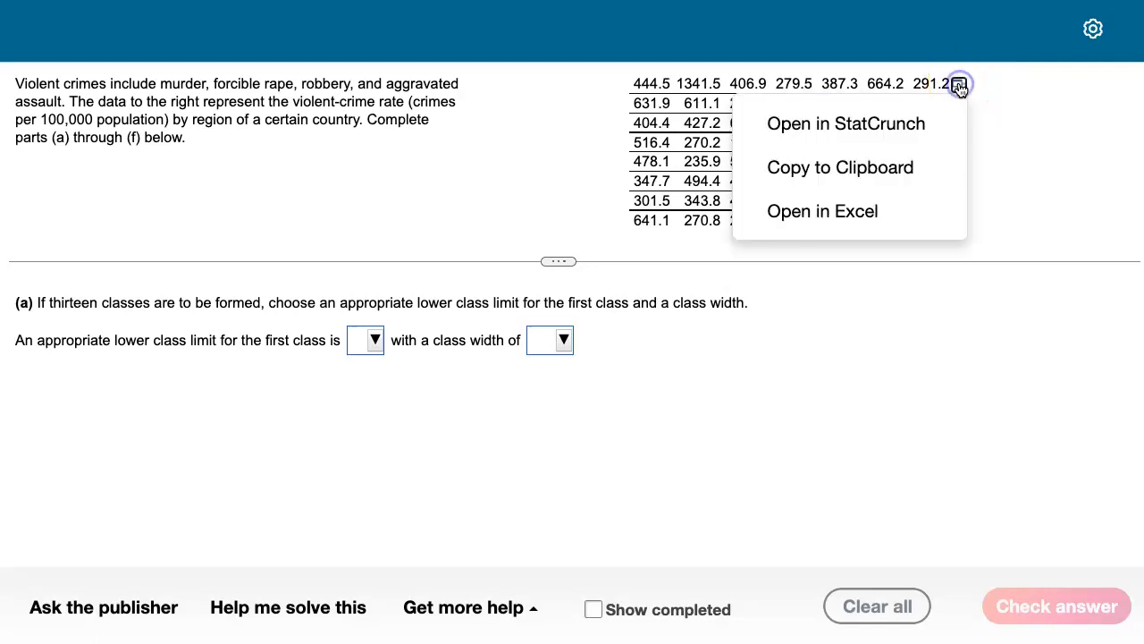
left_click(885, 131)
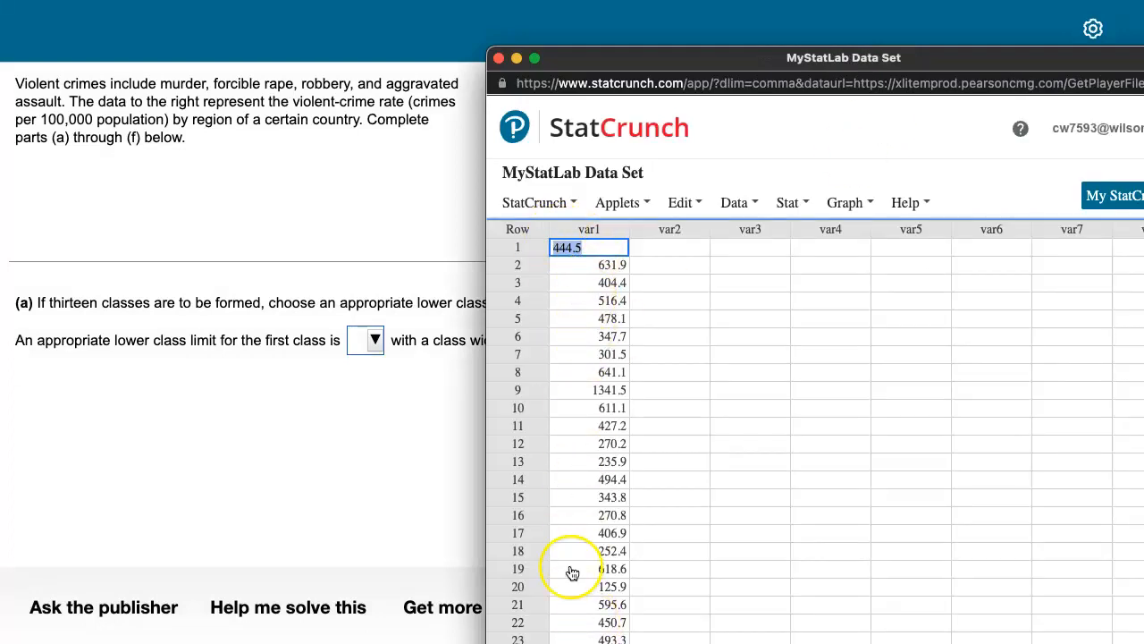
left_click_drag(651, 52, 603, 25)
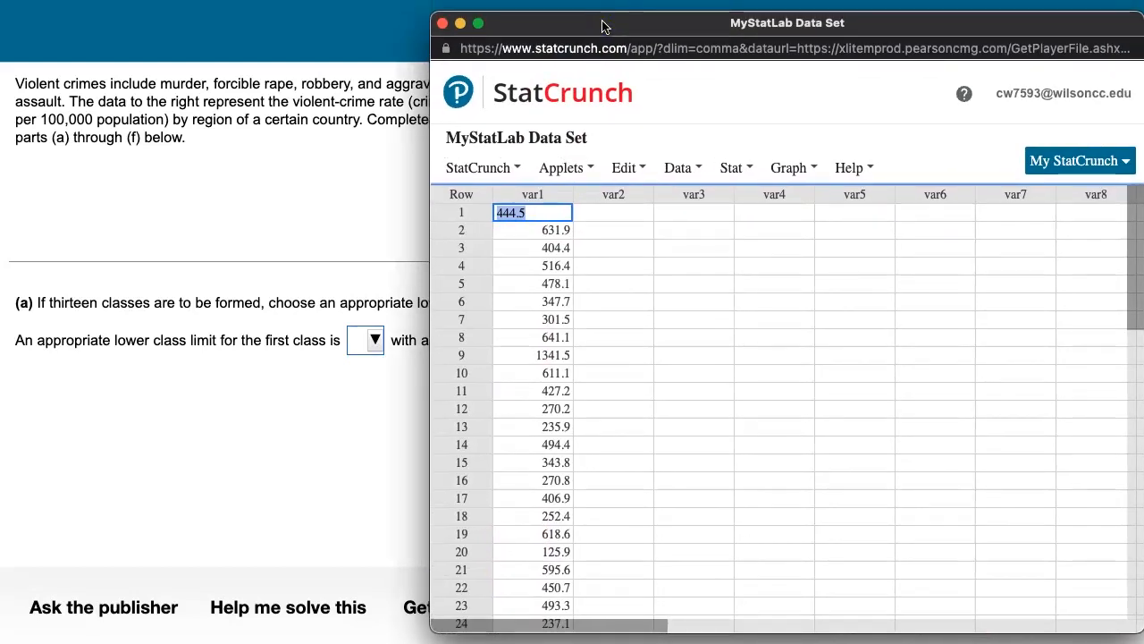
left_click_drag(650, 26, 978, 30)
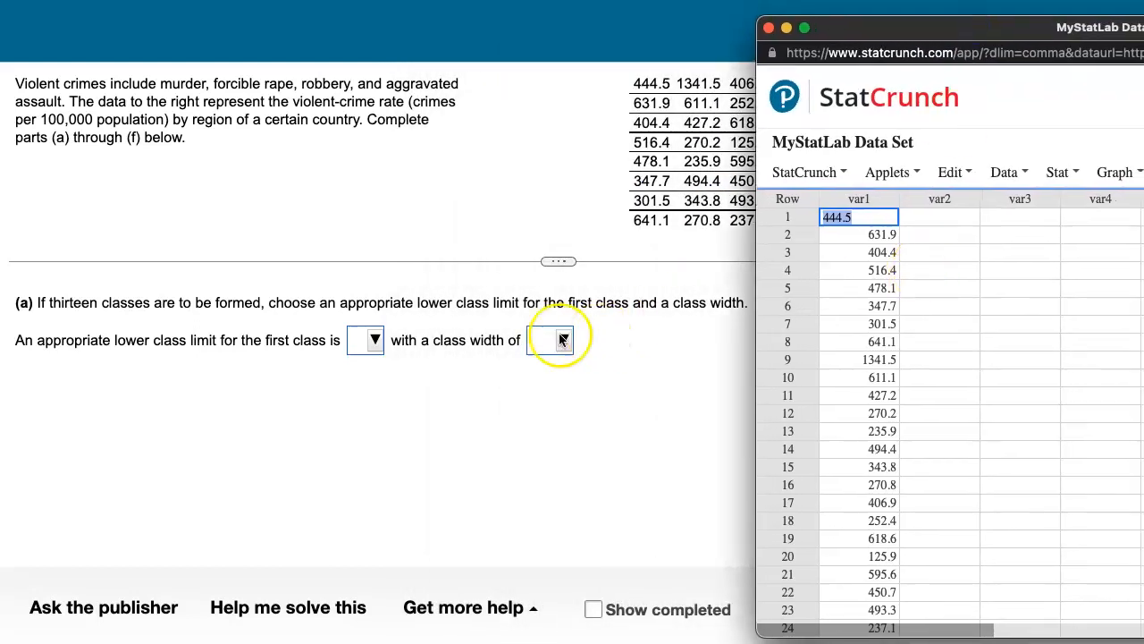
left_click_drag(864, 29, 931, 28)
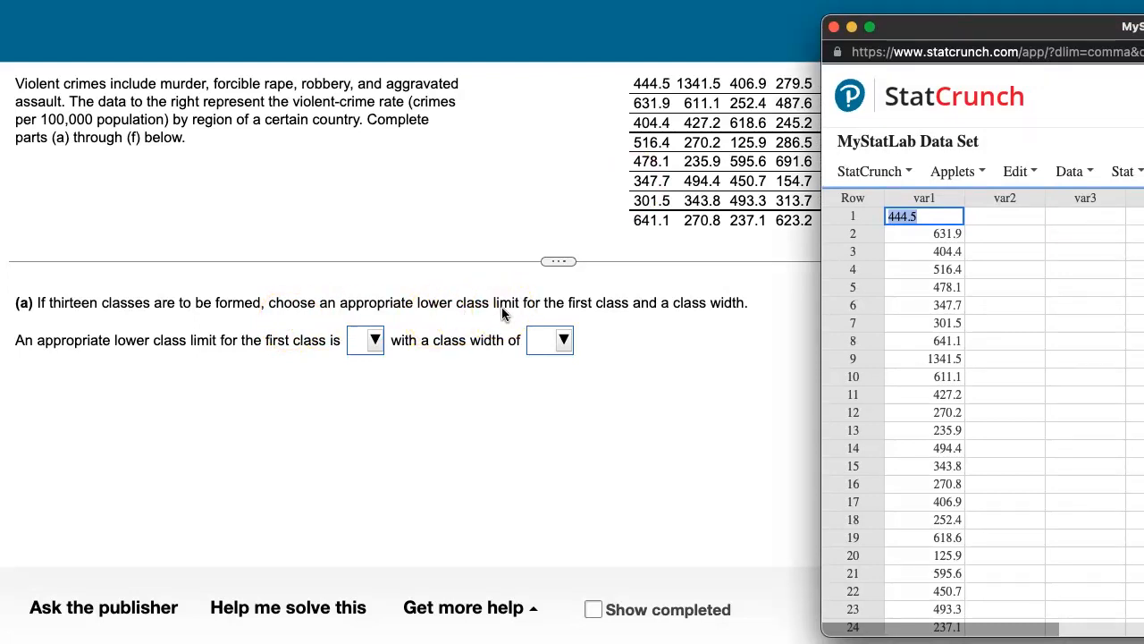
Choose 100 as the lower class limit for the first class in part (a).
left_click(376, 345)
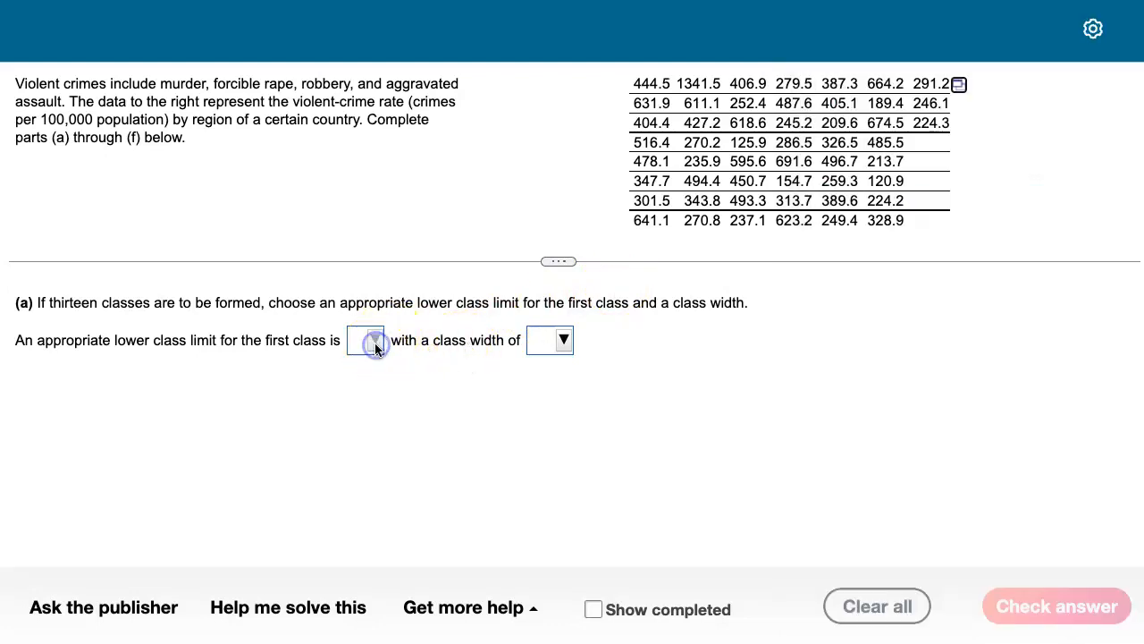
left_click(375, 344)
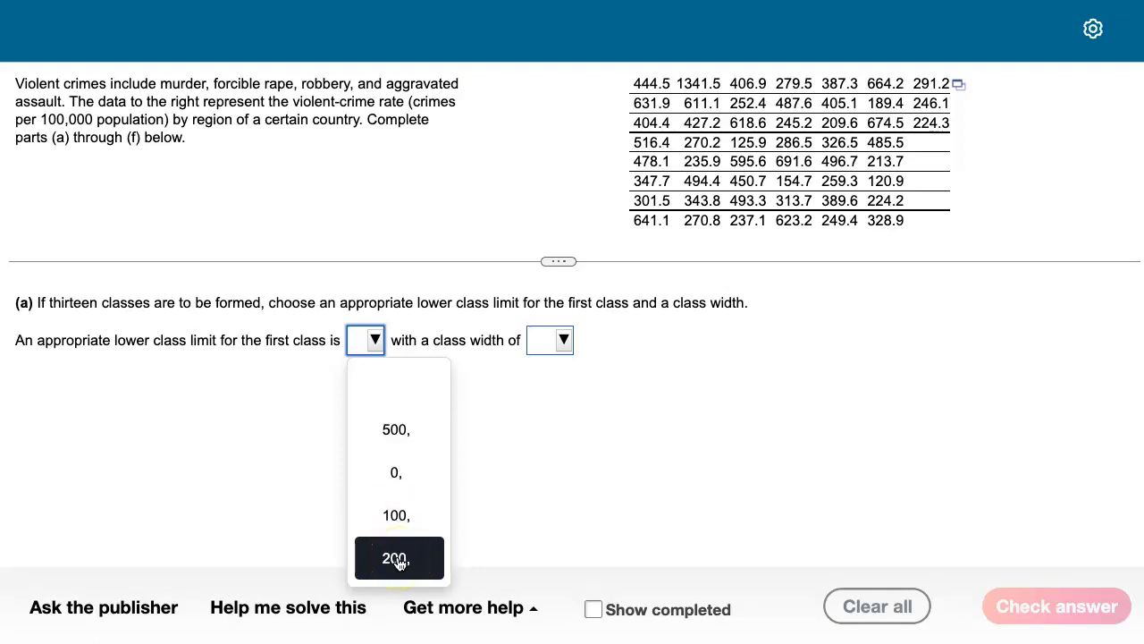
left_click(791, 181)
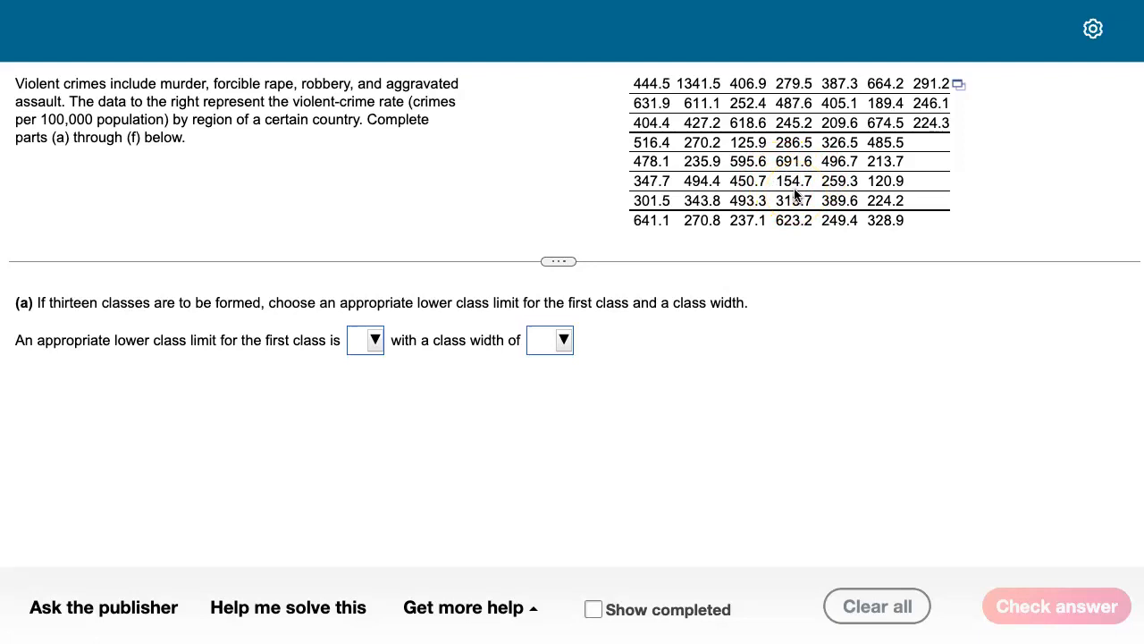
left_click(370, 343)
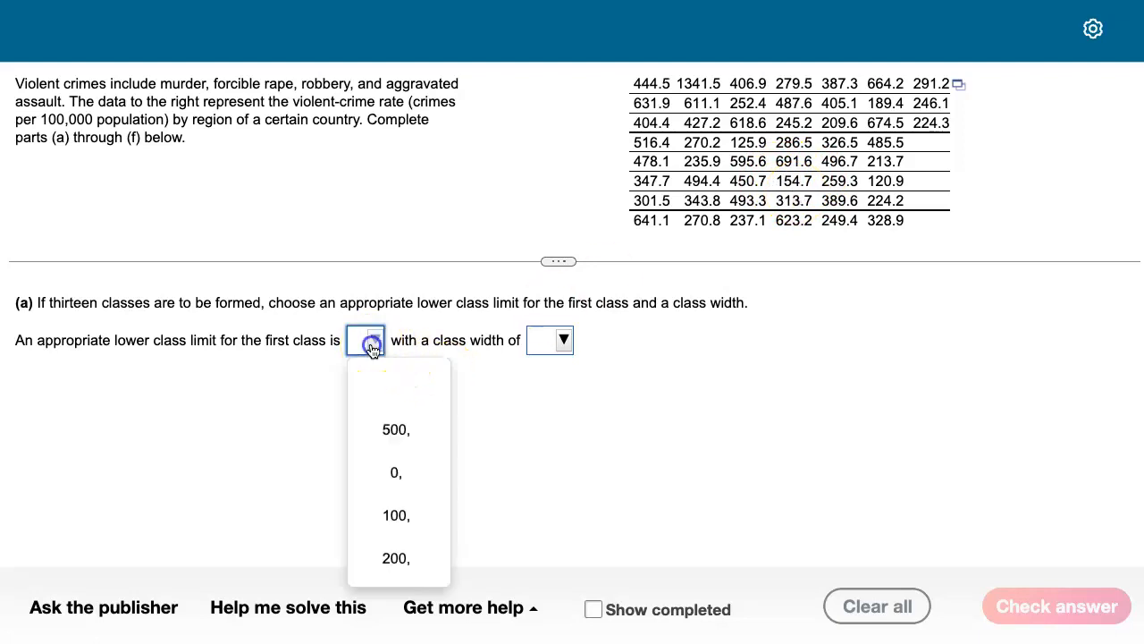
left_click(396, 516)
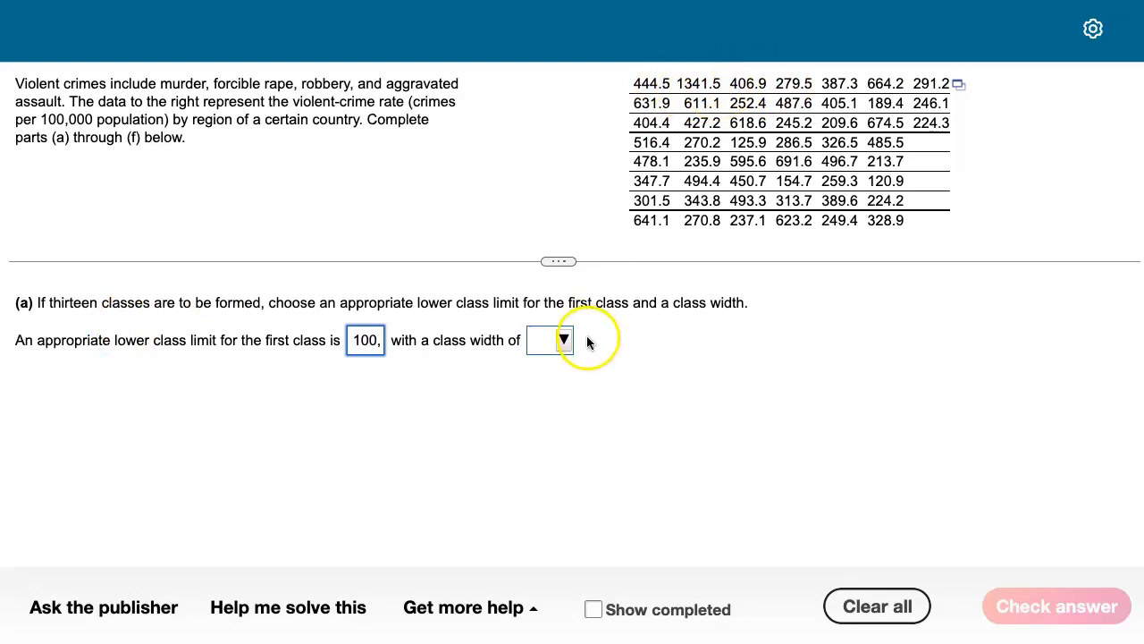
Choose a class width of 100 and submit the part (a) answer for checking.
left_click(563, 341)
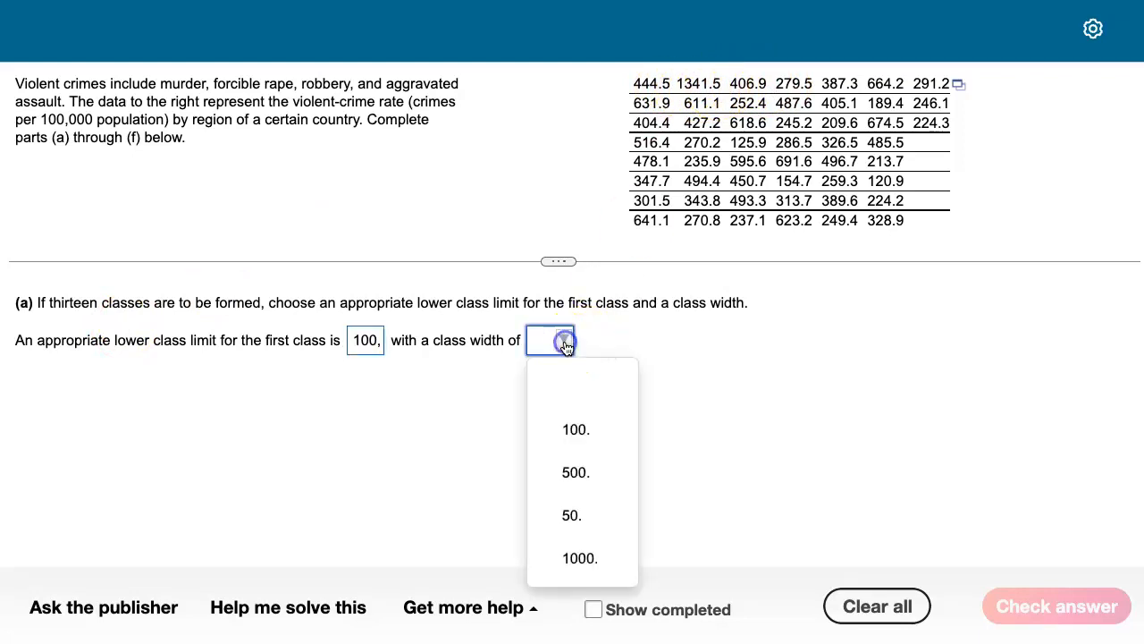
left_click(593, 444)
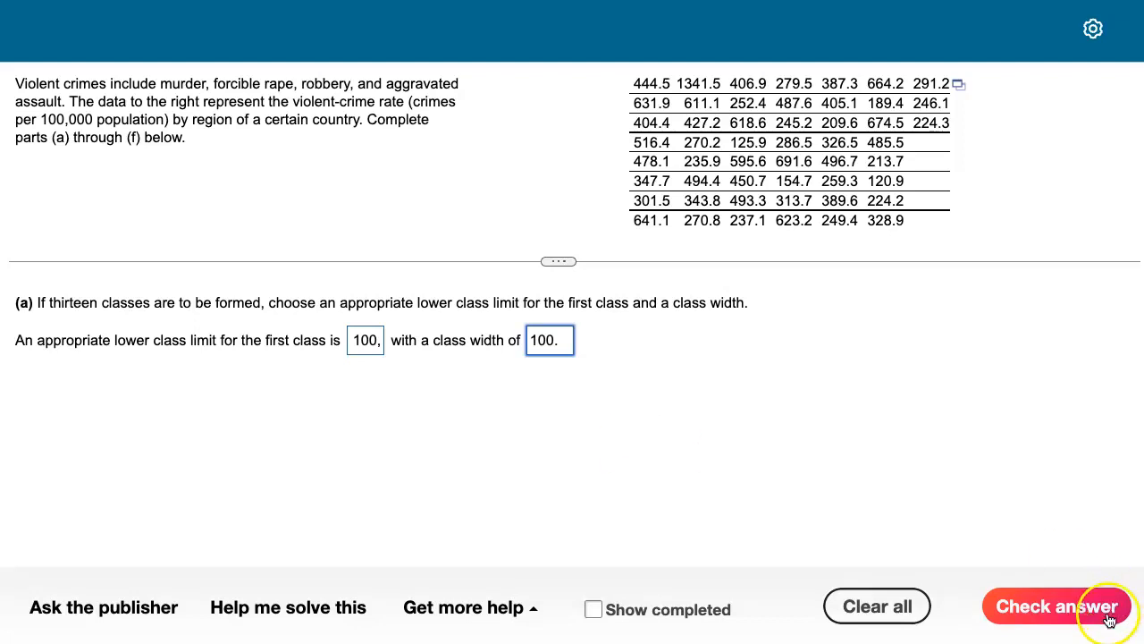
left_click(551, 355)
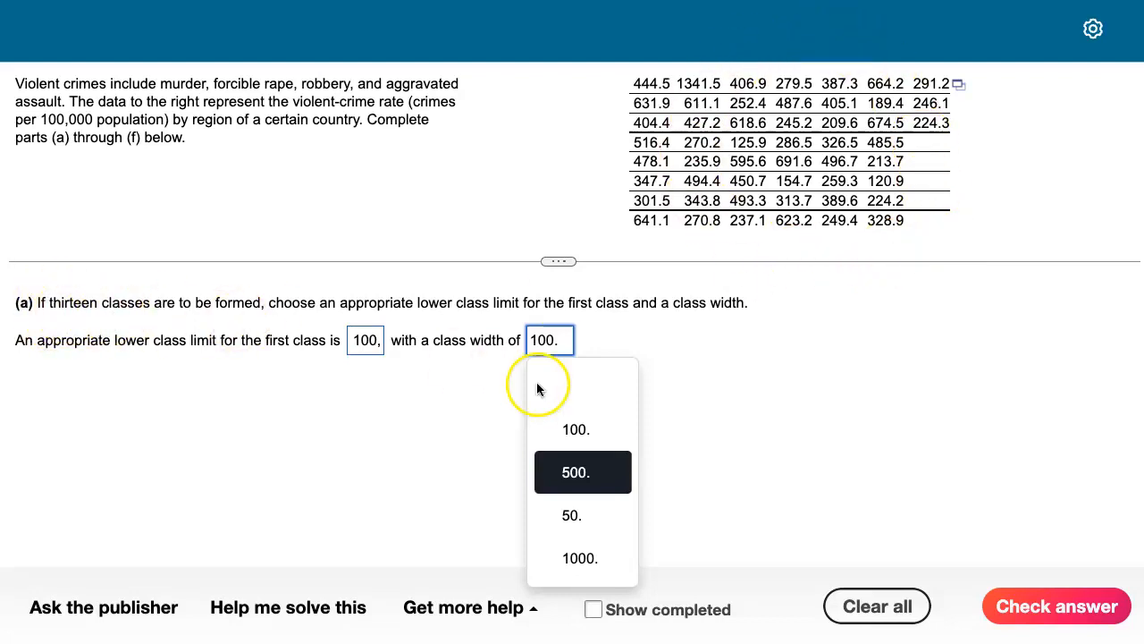
left_click(605, 429)
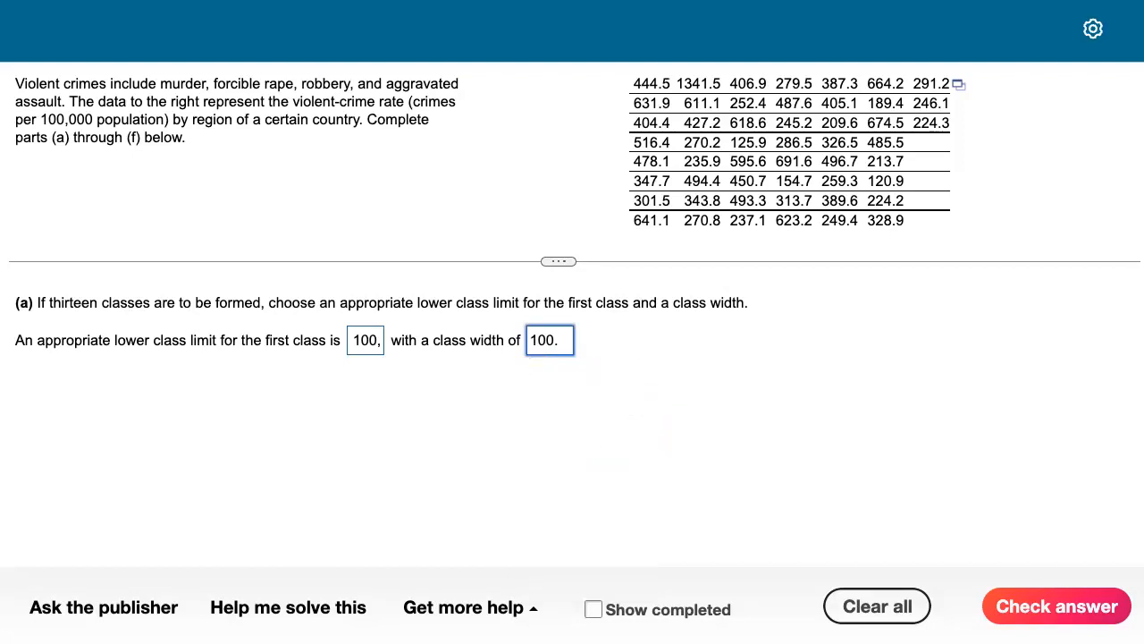
left_click(1044, 607)
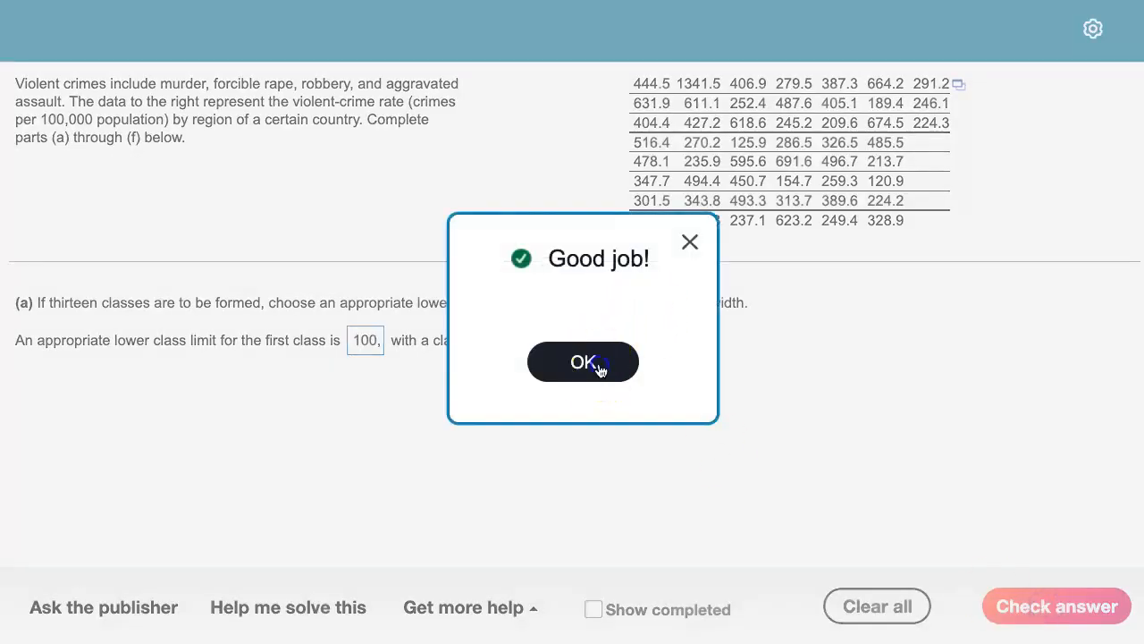
left_click(597, 362)
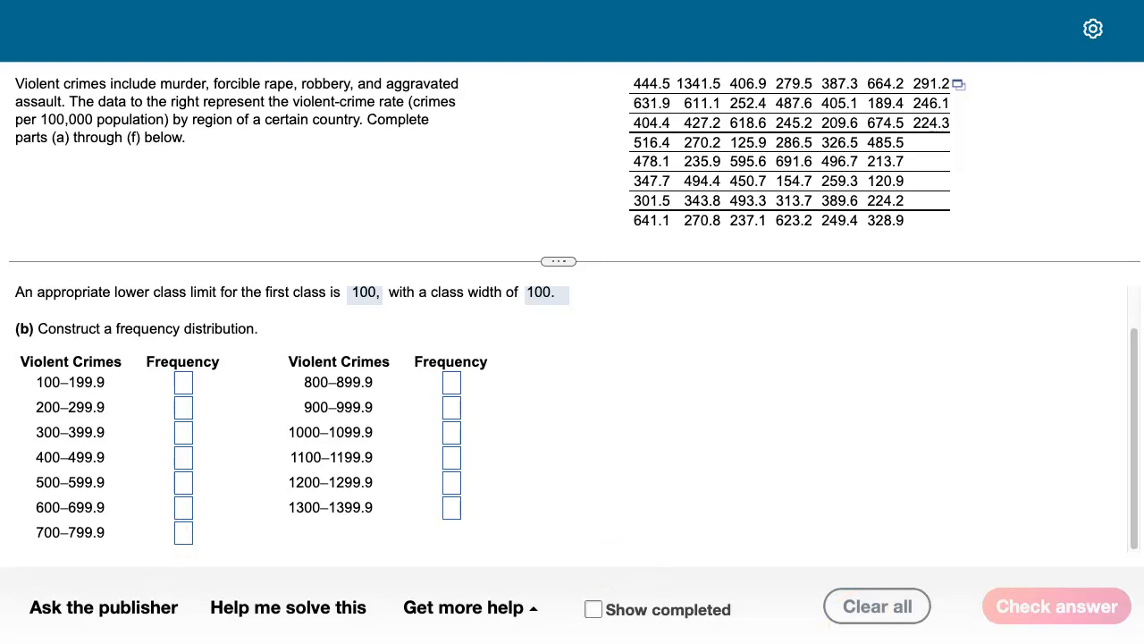
Bring forward the Tech help window and the StatCrunch data set, placing them so the instructions stay readable beside the data.
key("super+grave")
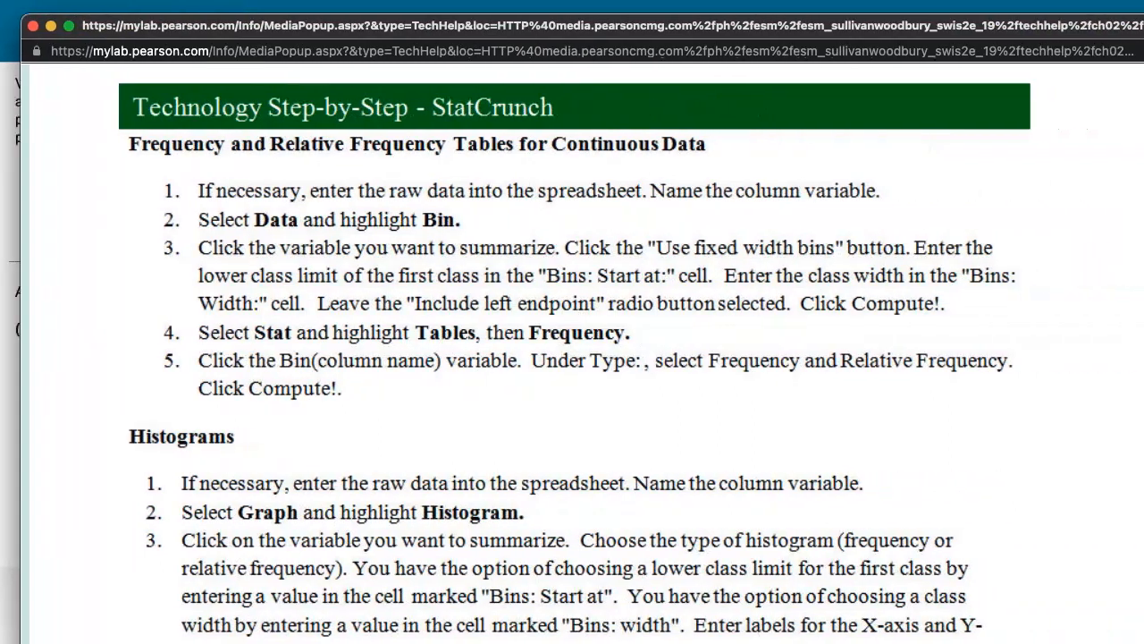
left_click(237, 159)
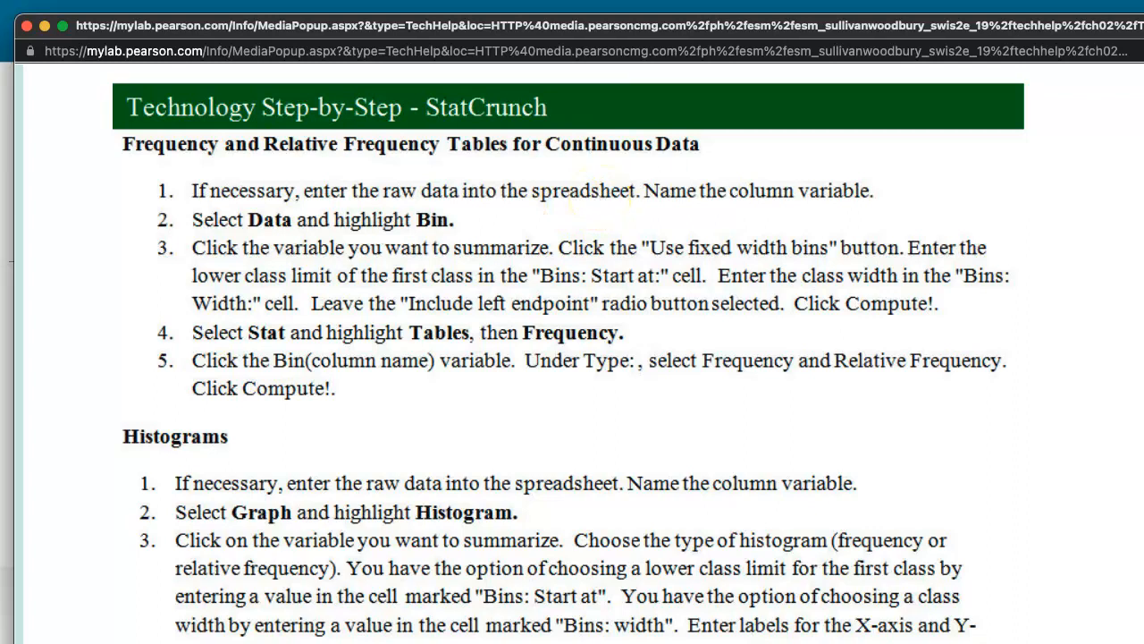
key("super+grave")
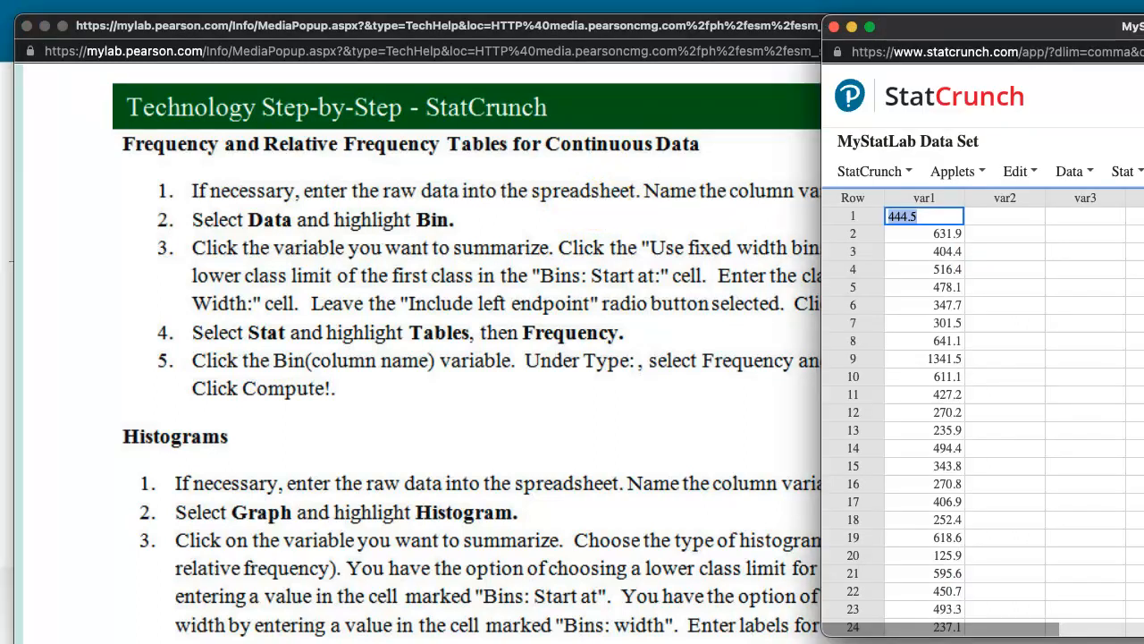
left_click_drag(959, 27, 1017, 23)
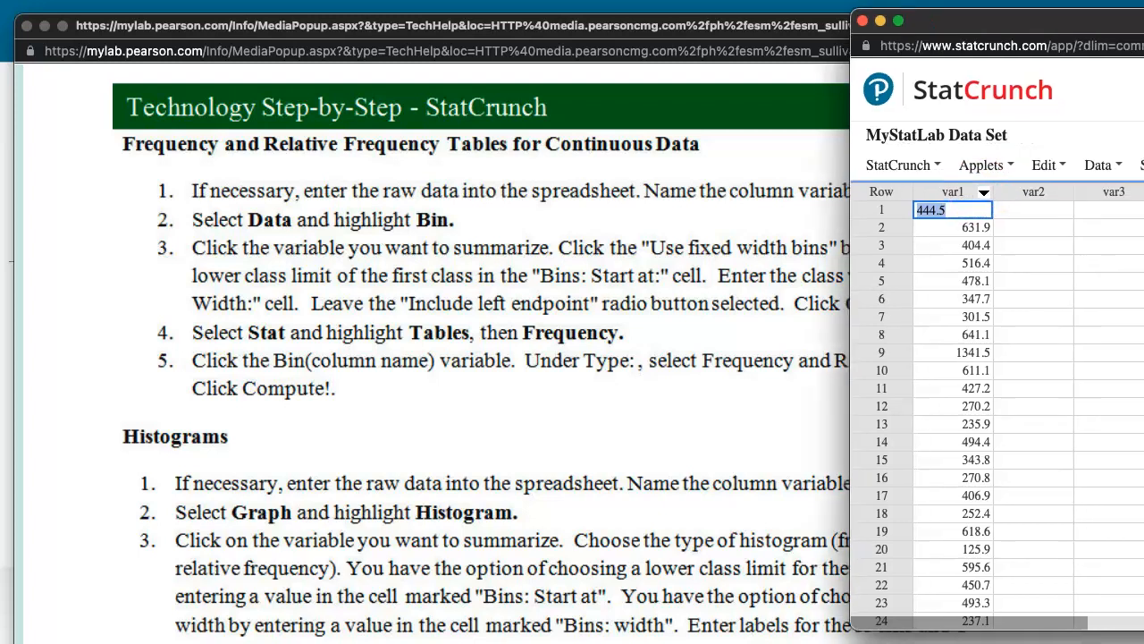
Start binning a column of the data set, and narrow the Tech help window so its instructions fit beside the Bin Column dialog.
left_click(1081, 163)
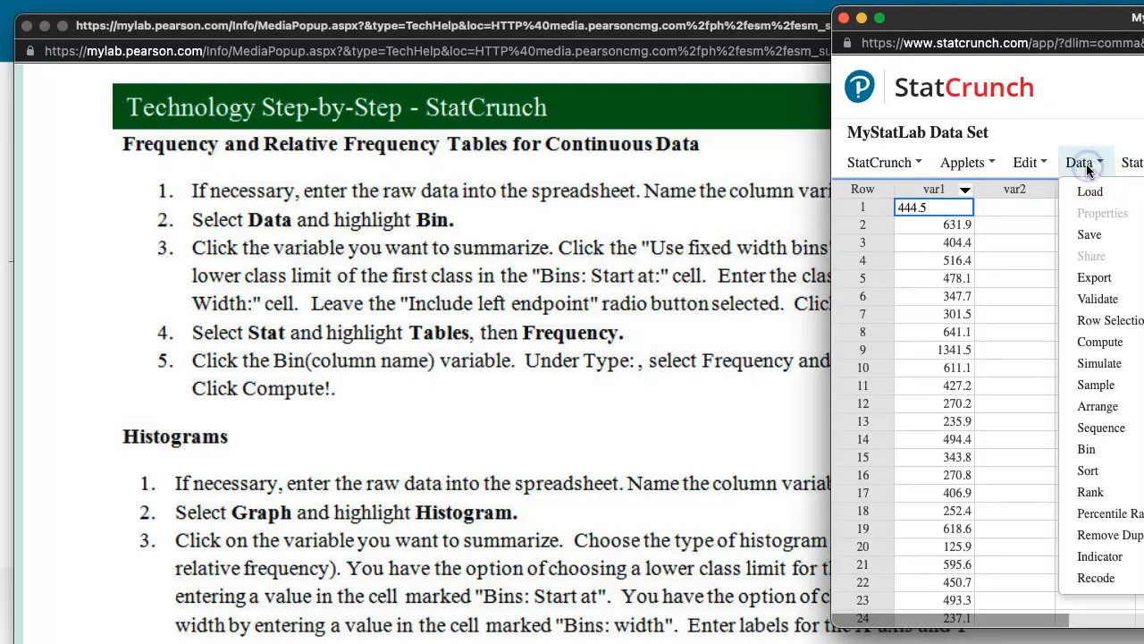
left_click(1093, 449)
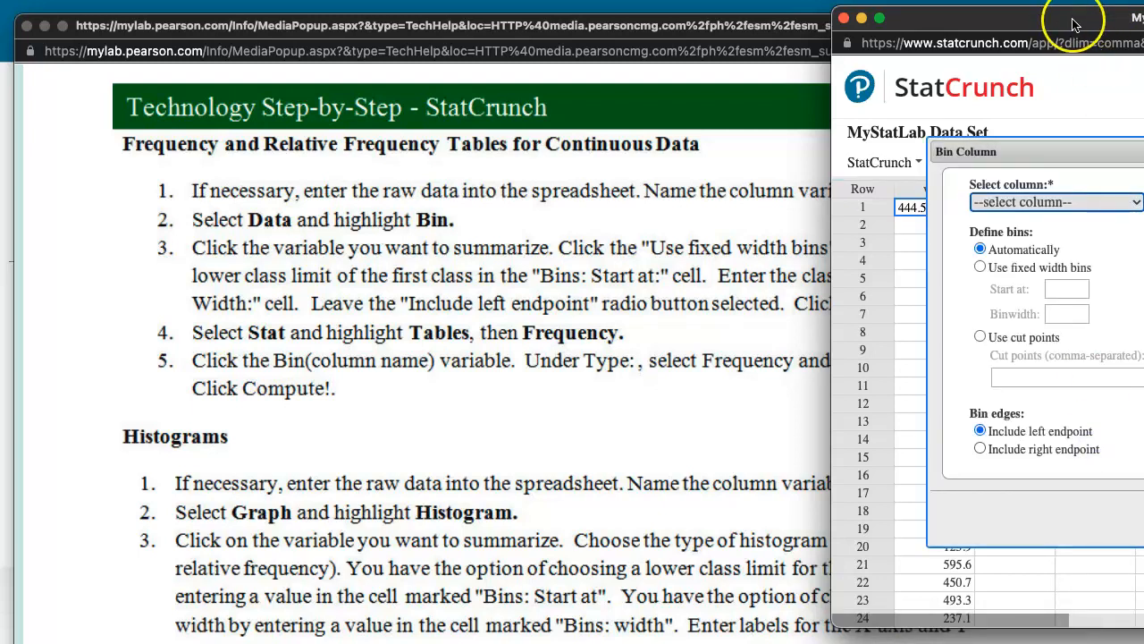
left_click(698, 32)
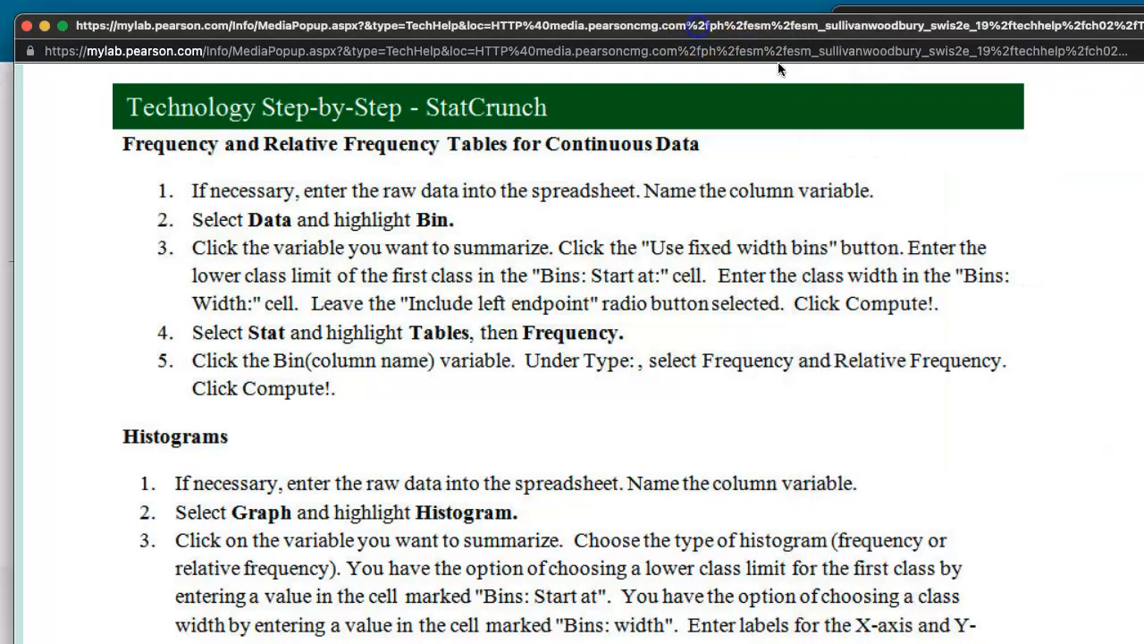
left_click_drag(1143, 234, 903, 223)
scroll(570, 328, "right", 3)
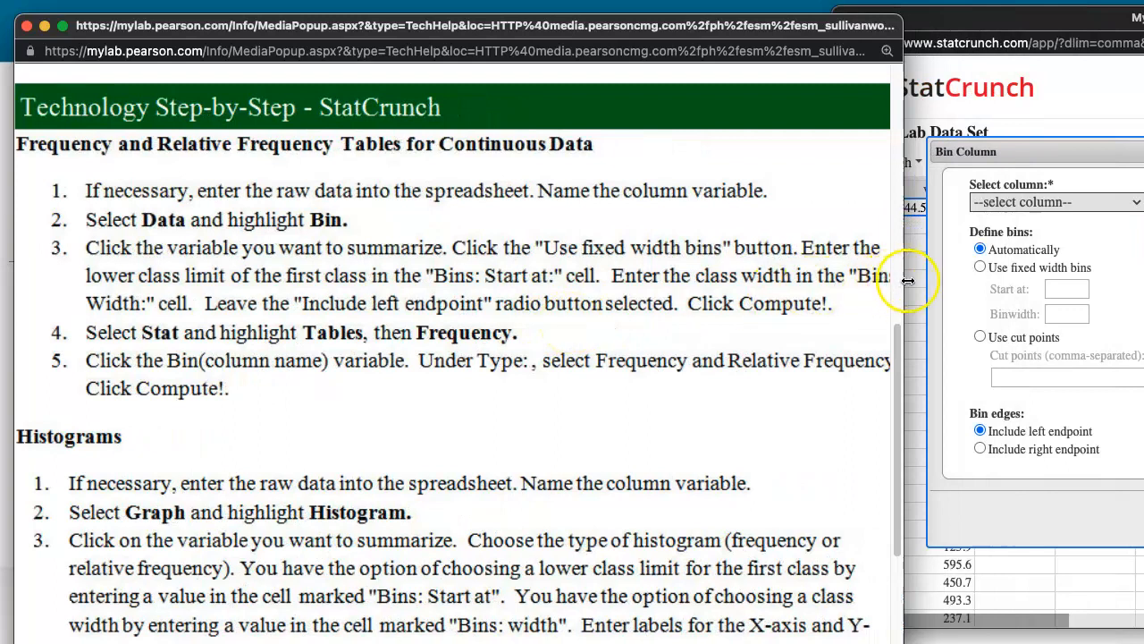
left_click_drag(903, 281, 922, 282)
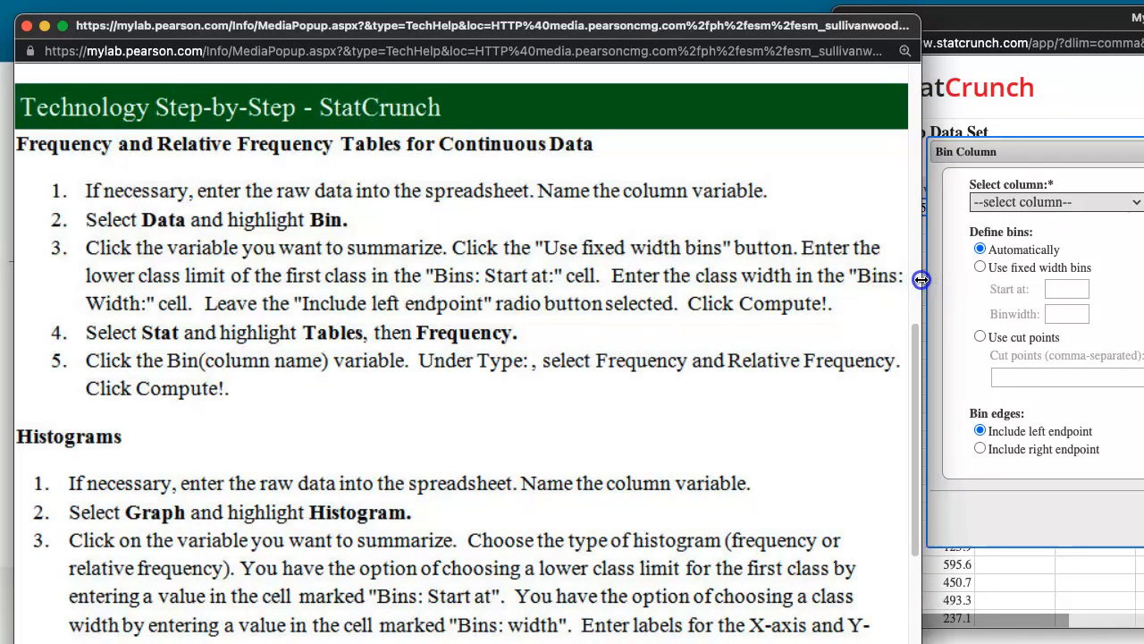
left_click_drag(673, 26, 644, 25)
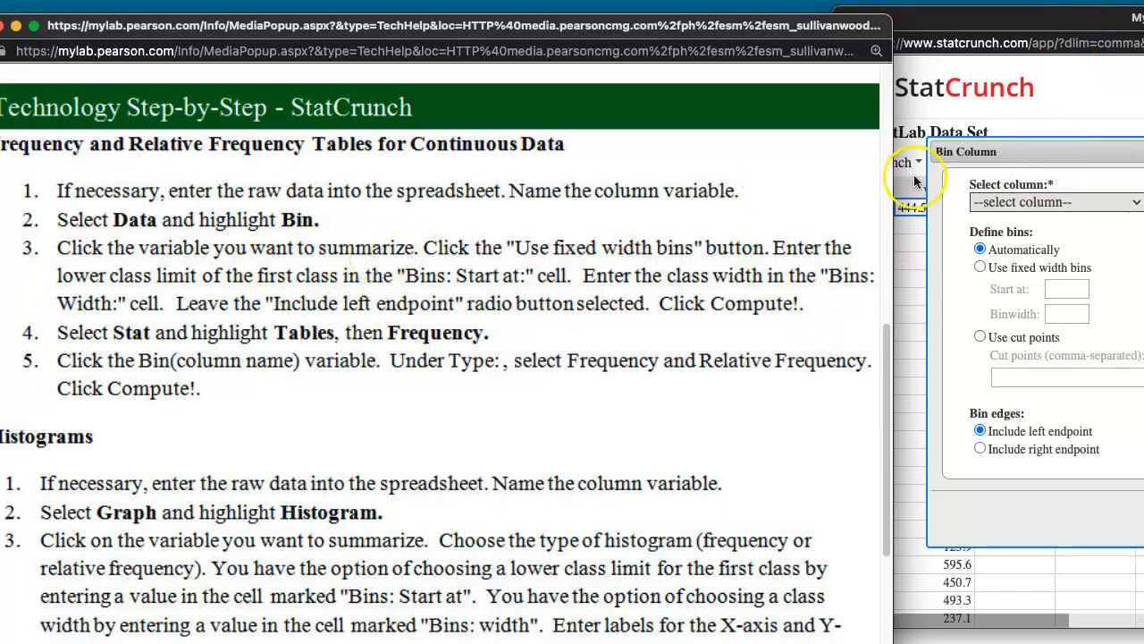
Choose var1 as the column to bin, using fixed width bins that start at 100 with a binwidth of 100.
left_click(1012, 203)
left_click(1015, 203)
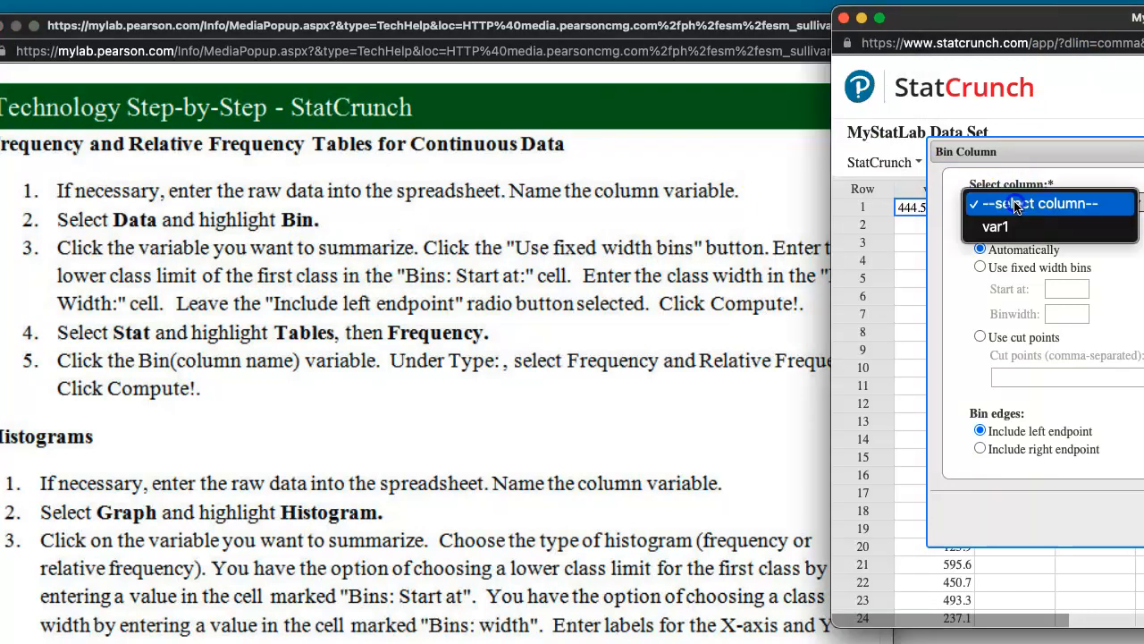
left_click(1018, 225)
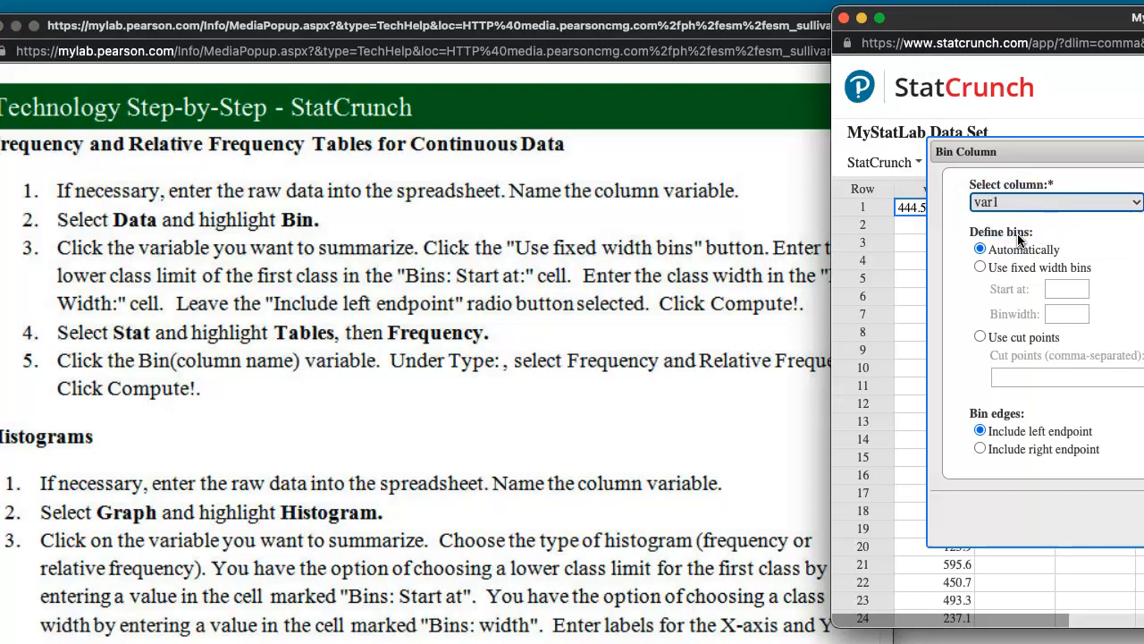
left_click(548, 268)
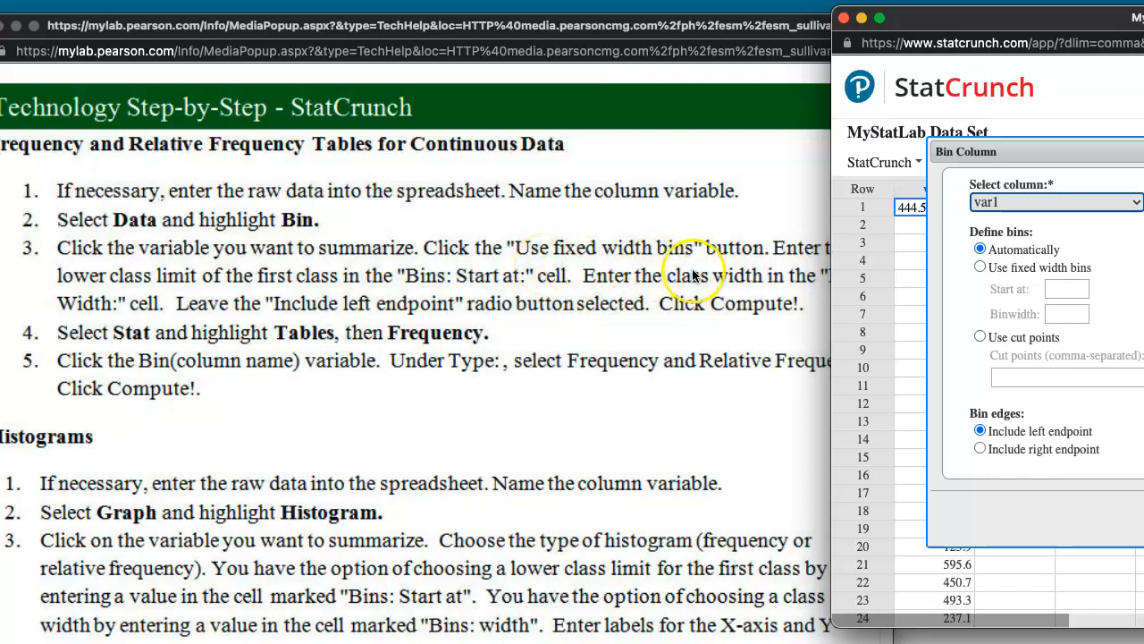
left_click(981, 267)
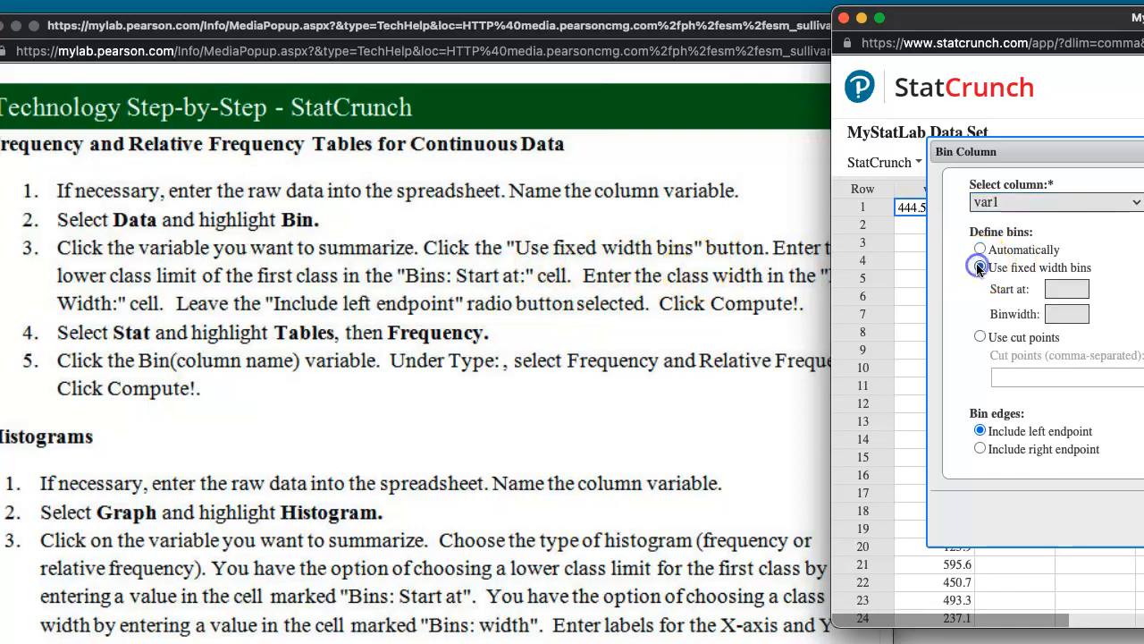
left_click(1076, 289)
type("100")
left_click(1067, 314)
type("1")
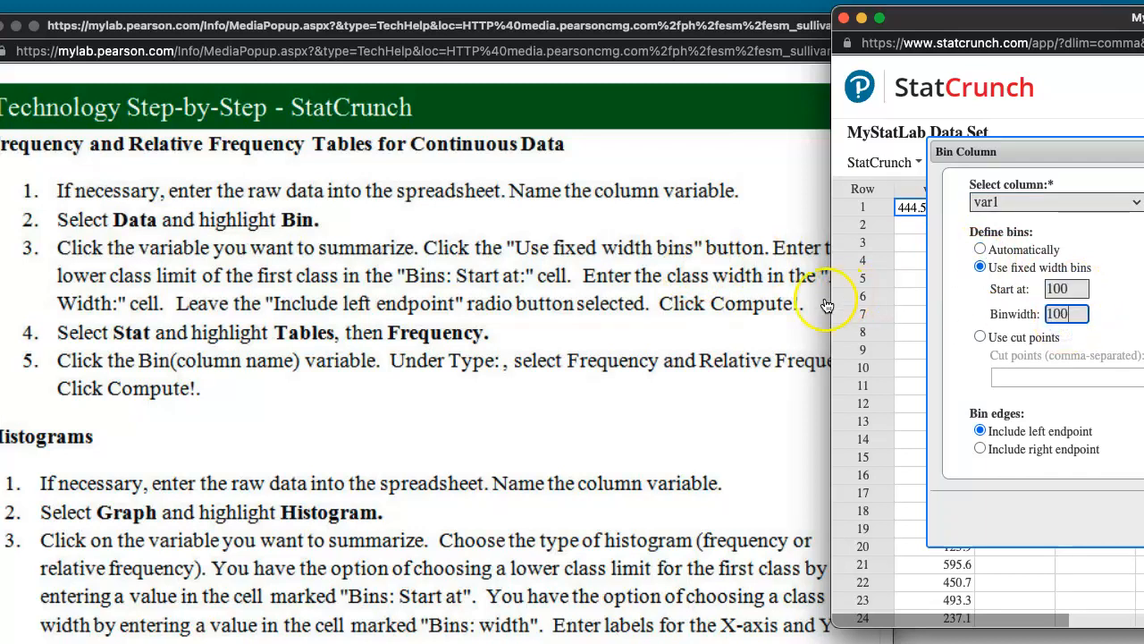
Compute the bins for var1 and reposition the StatCrunch window so the binned column and the instructions can both be read.
left_click(681, 362)
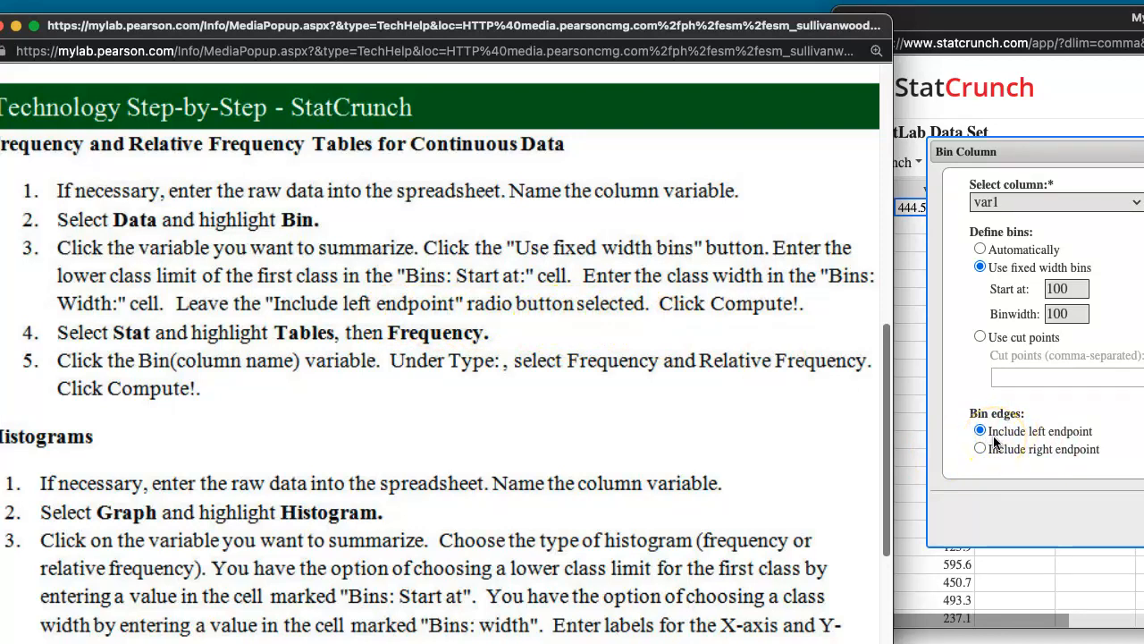
left_click_drag(1143, 23, 1008, 27)
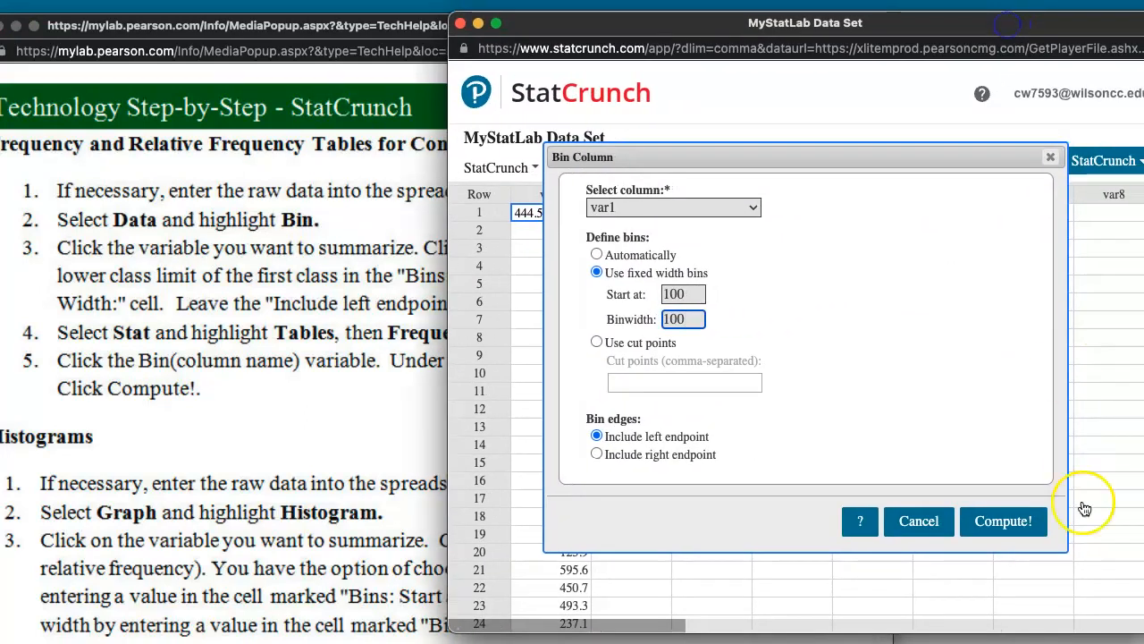
left_click(1004, 526)
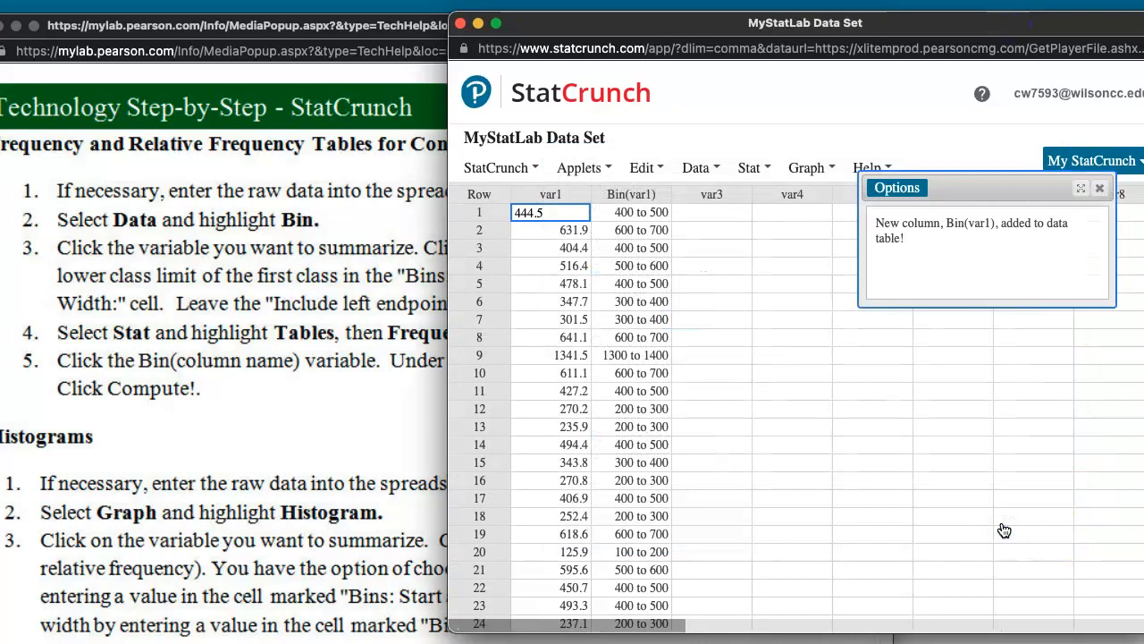
left_click(866, 40)
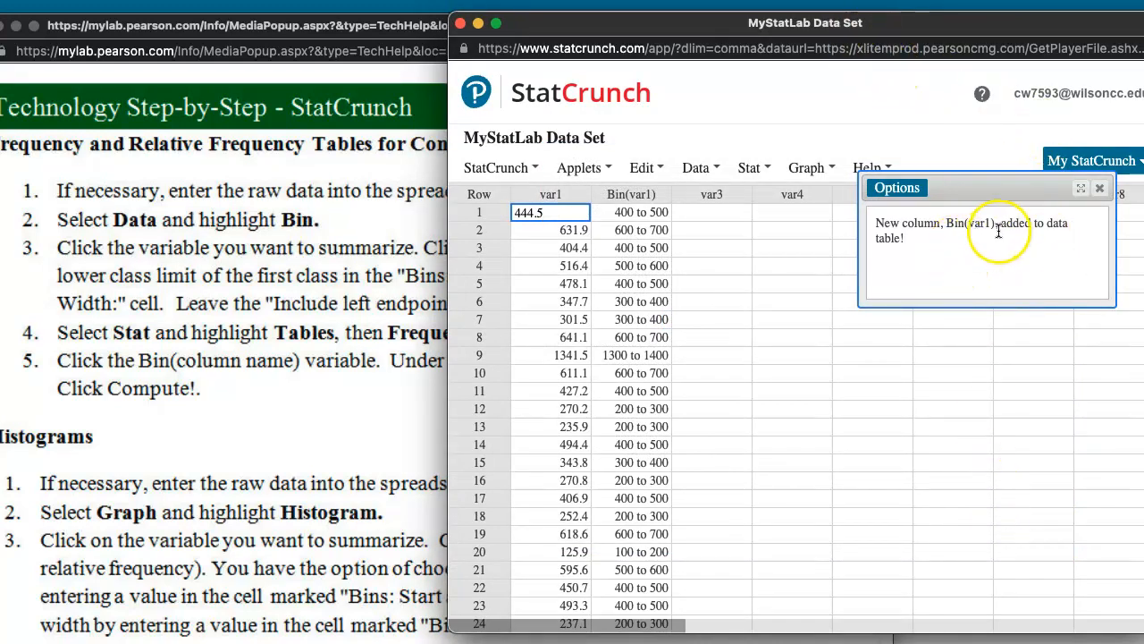
left_click_drag(926, 24, 1071, 44)
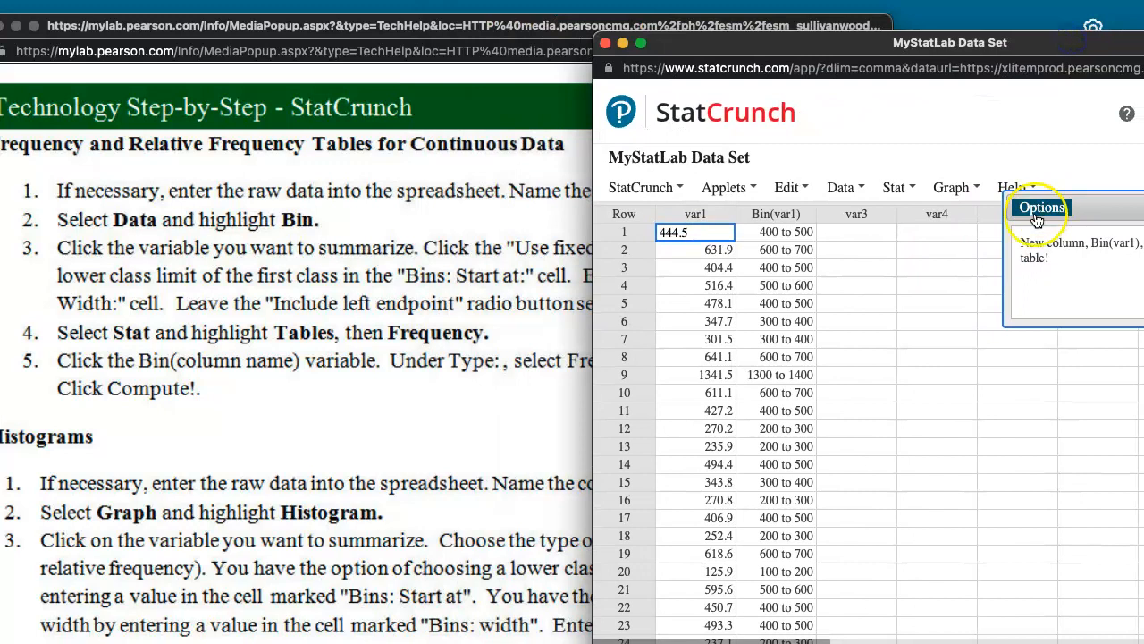
Compute a frequency table for the Bin(var1) column with Frequency as the only statistic.
left_click(897, 191)
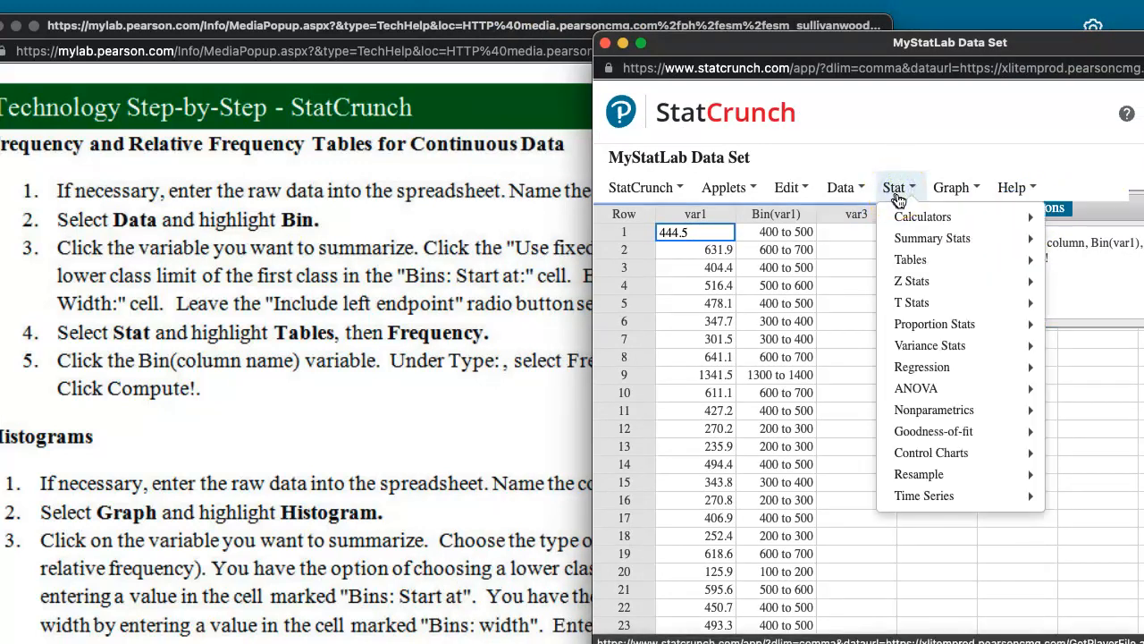
mouse_move(925, 267)
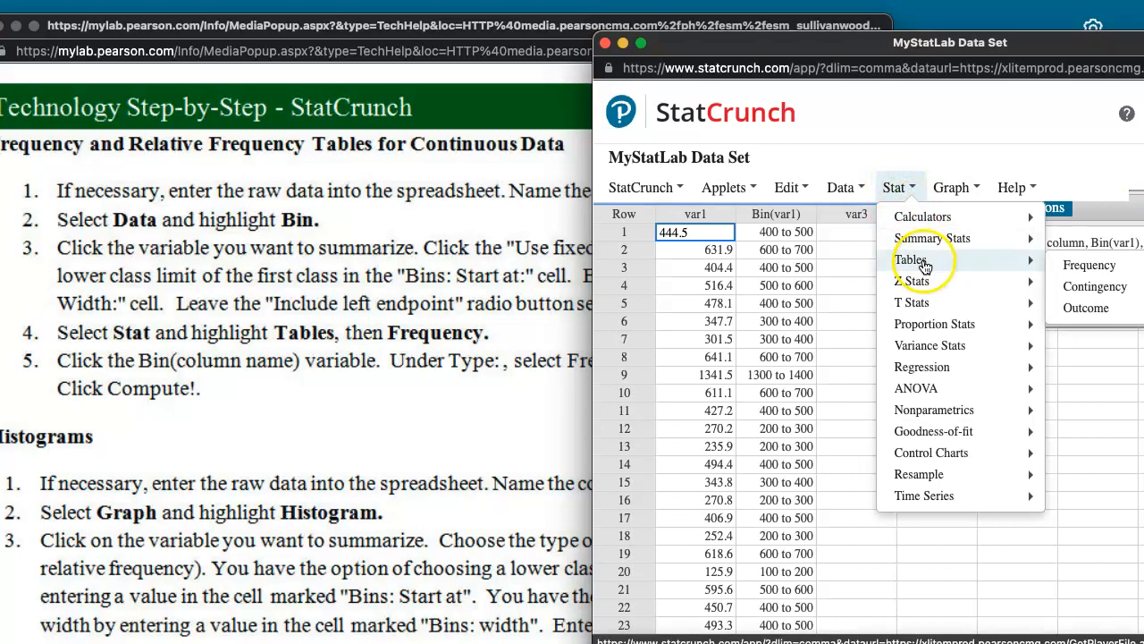
left_click(1090, 265)
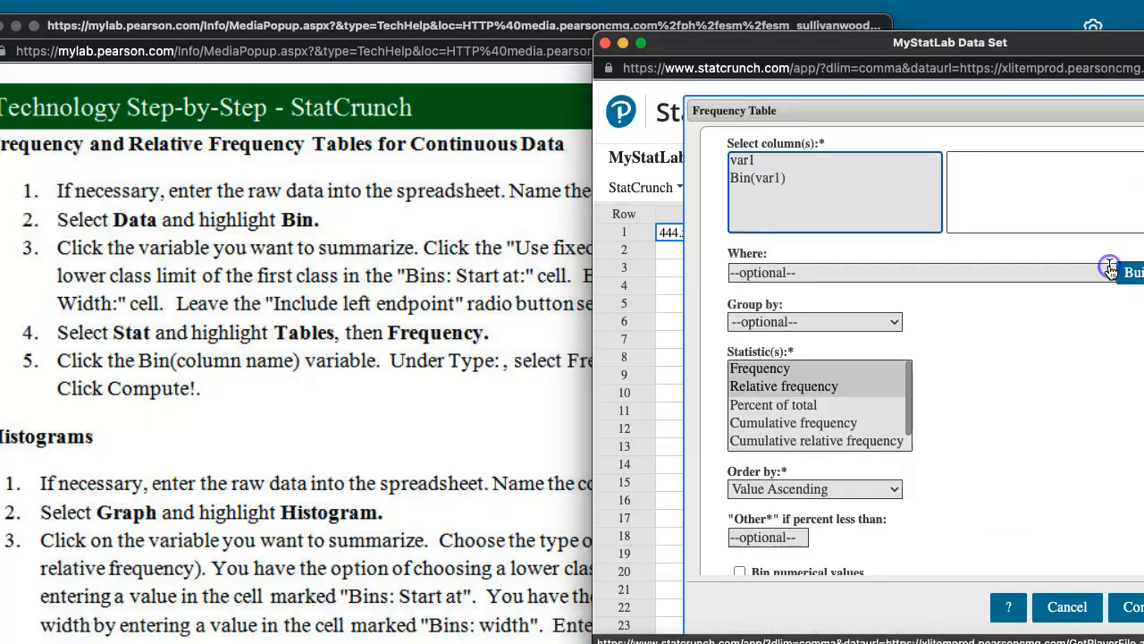
left_click(744, 177)
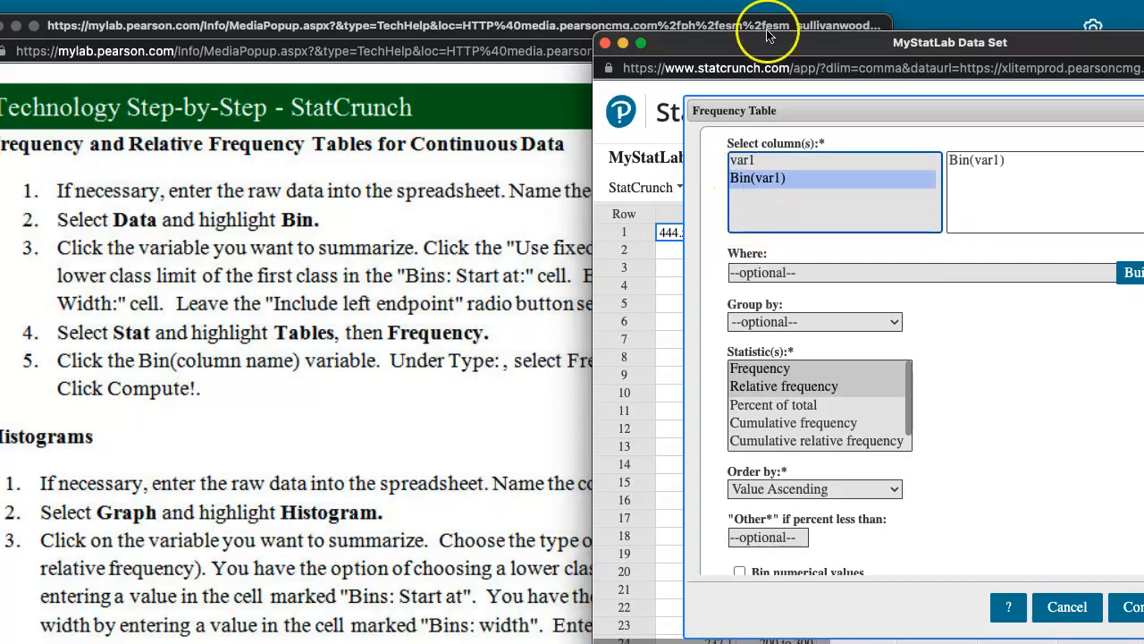
left_click_drag(728, 47, 646, 57)
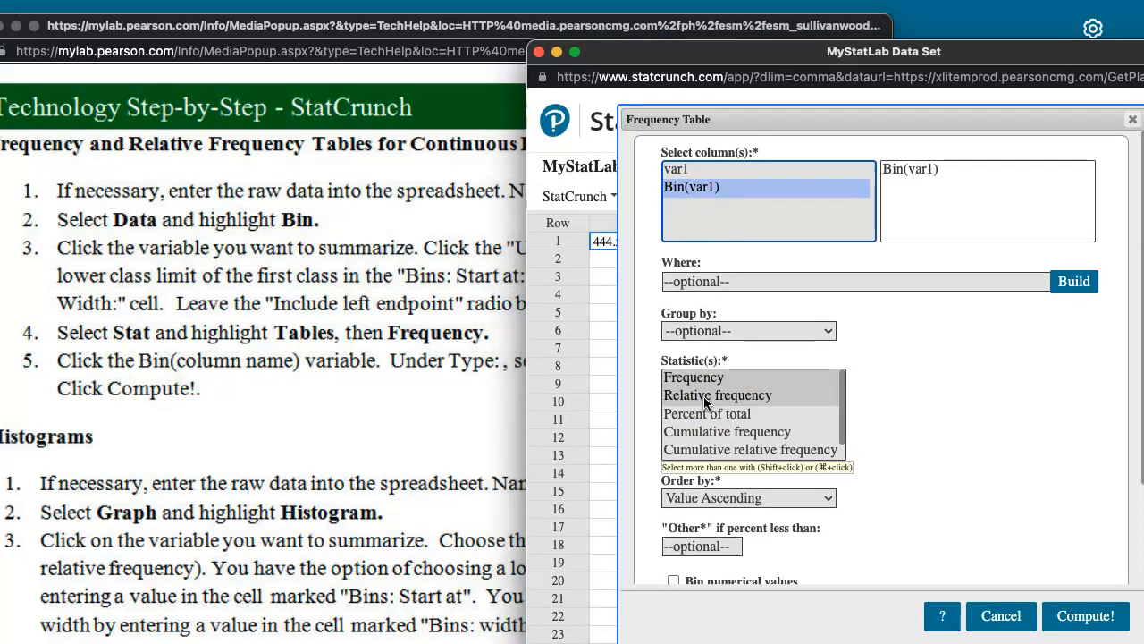
left_click(705, 403)
left_click(699, 382)
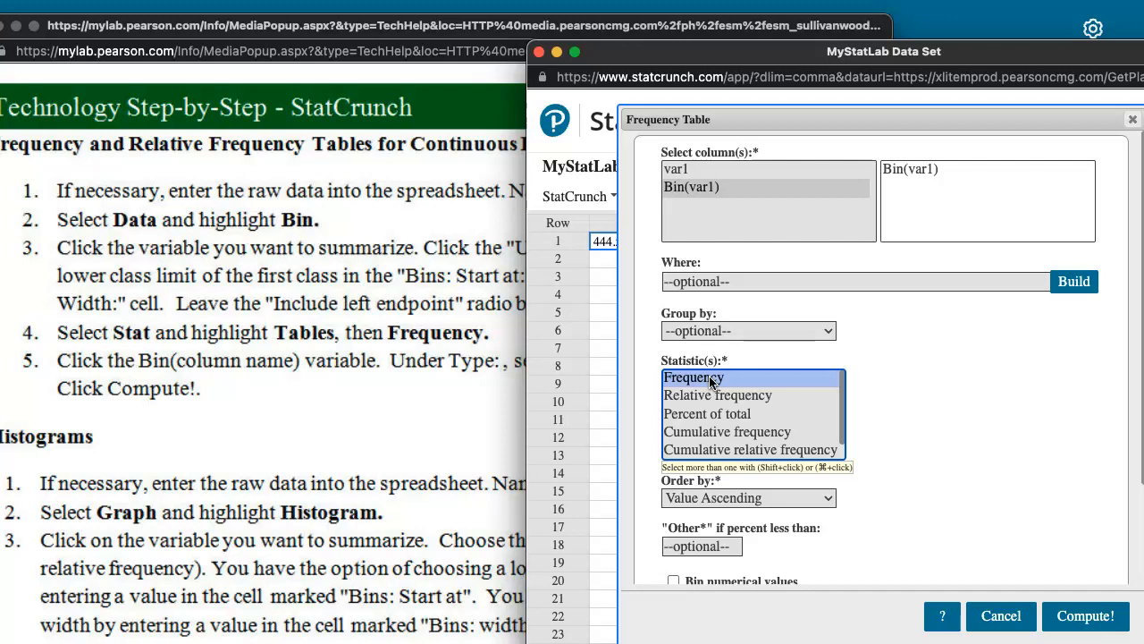
left_click(1081, 615)
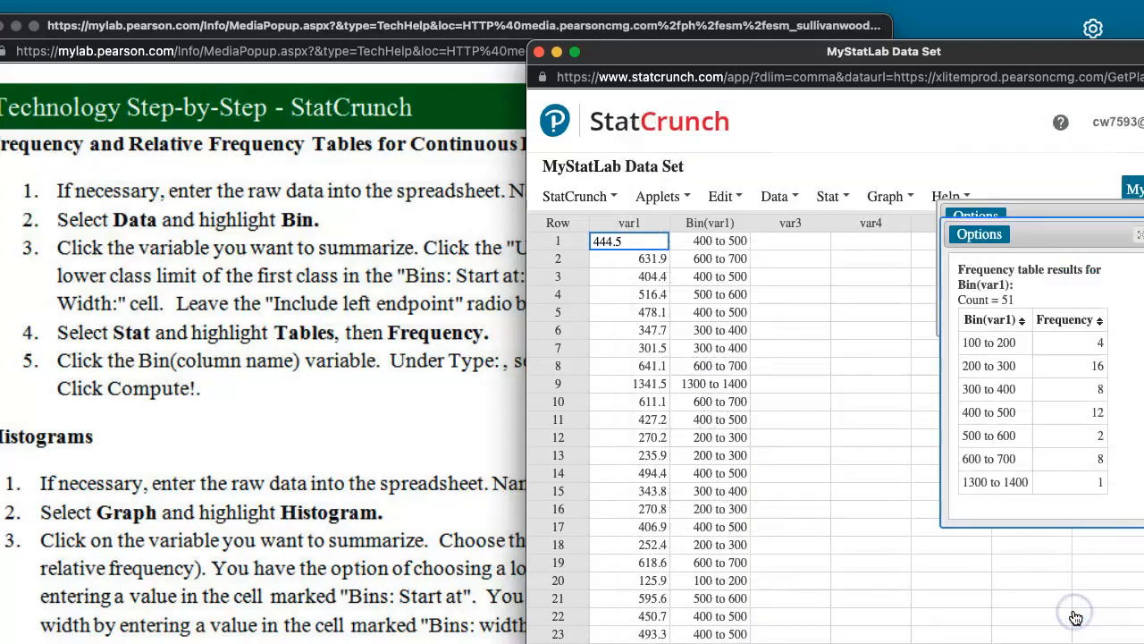
Move the frequency table results closer to the data columns and minimize the Tech help window.
left_click_drag(1035, 232, 860, 228)
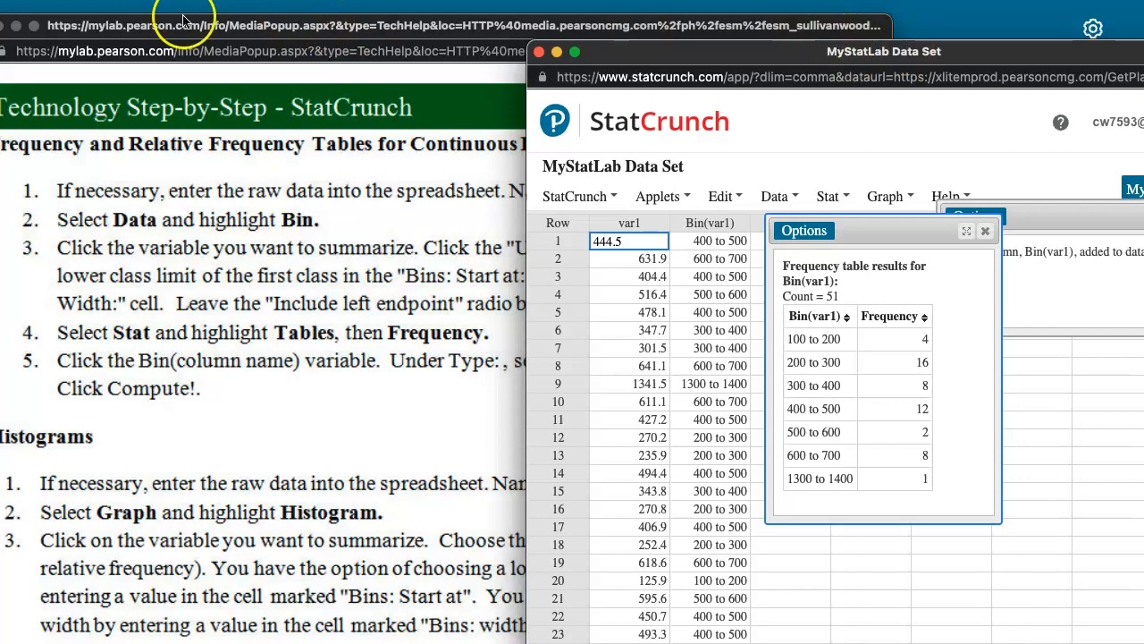
left_click(16, 27)
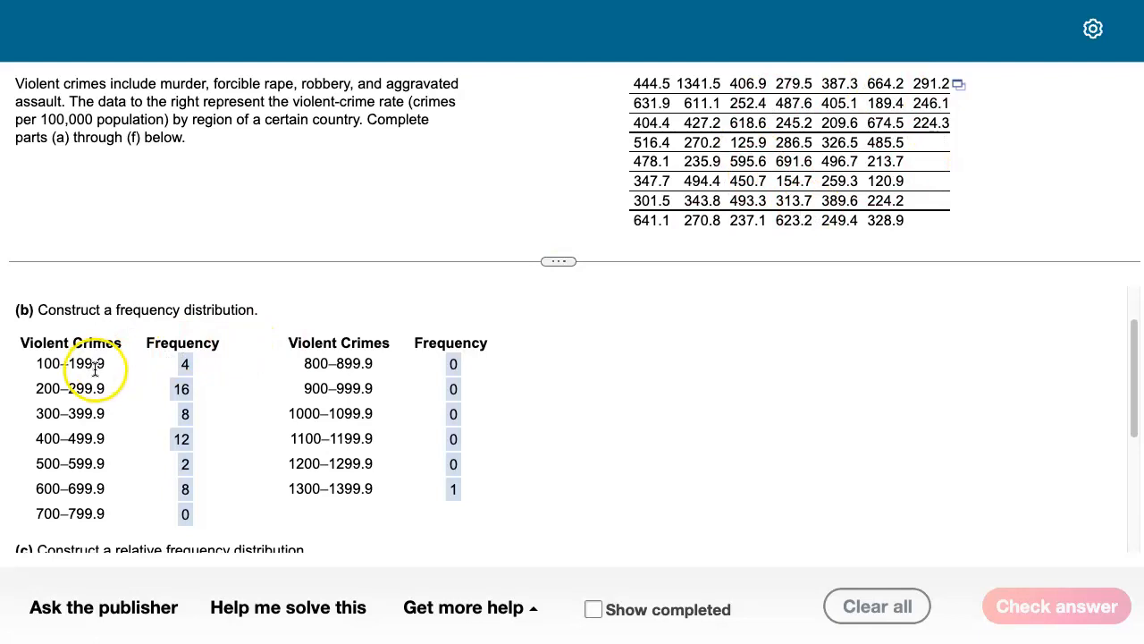
Go to part (c) of the exercise and place the StatCrunch data set window beside the relative frequency answer table.
scroll(141, 451, "down", 2)
scroll(140, 456, "down", 3)
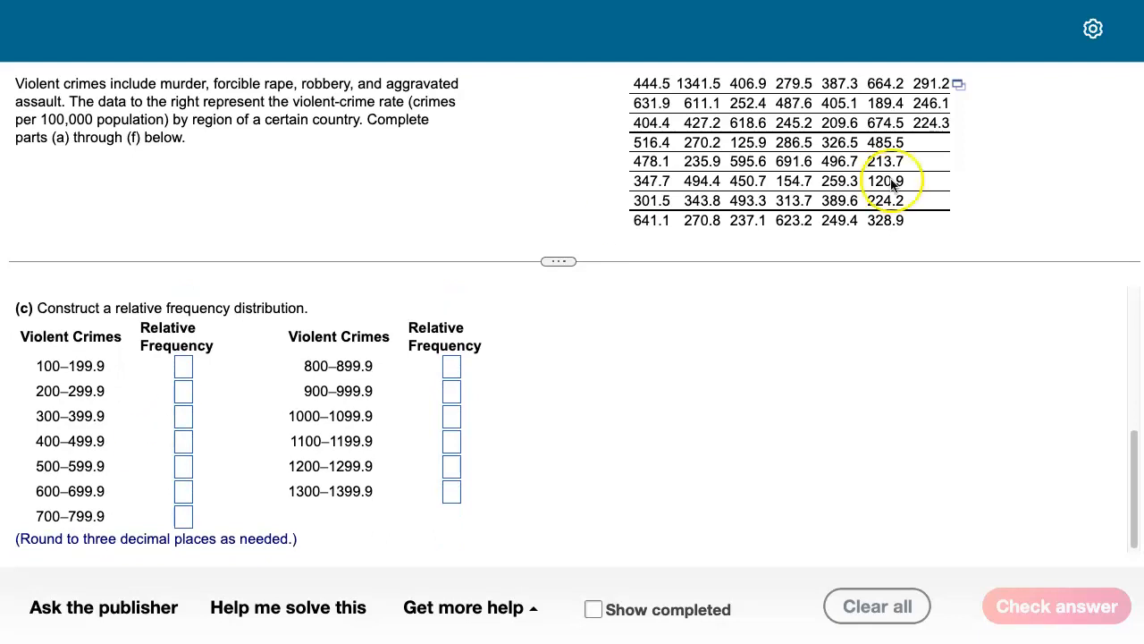
left_click(959, 84)
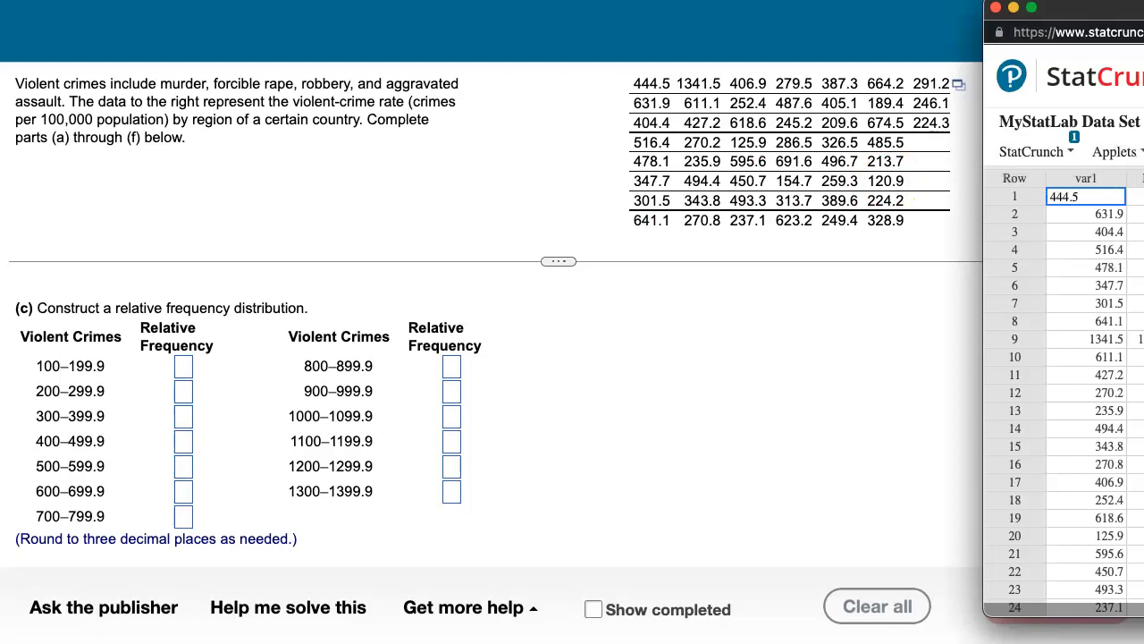
left_click_drag(1143, 10, 982, 10)
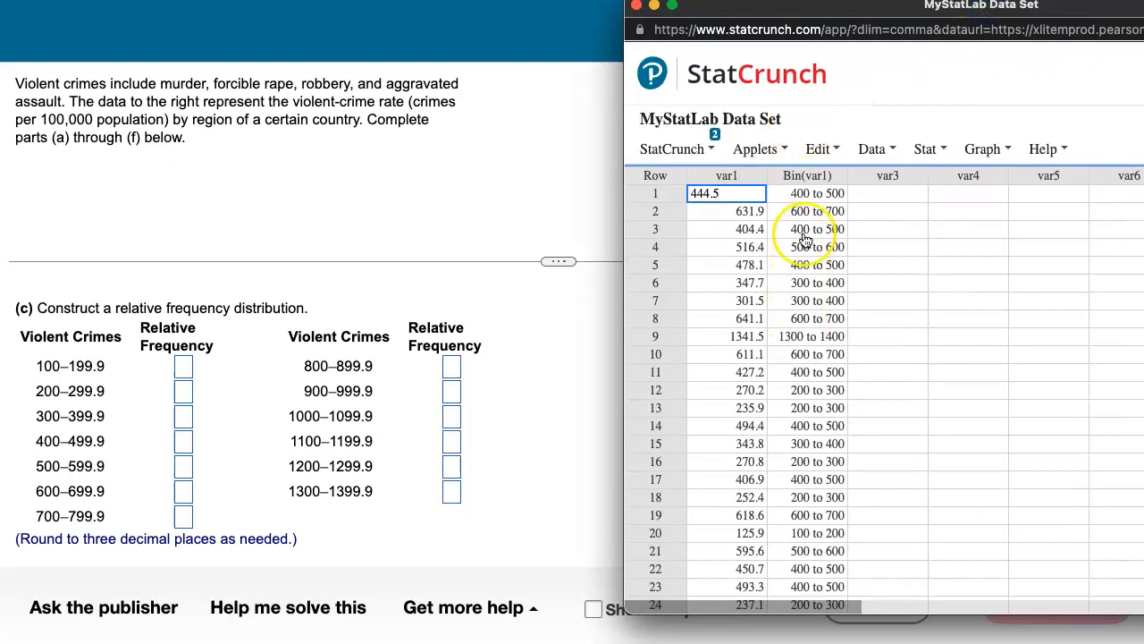
Compute a frequency table for the Bin(var1) column with Relative frequency as the only statistic.
left_click(928, 151)
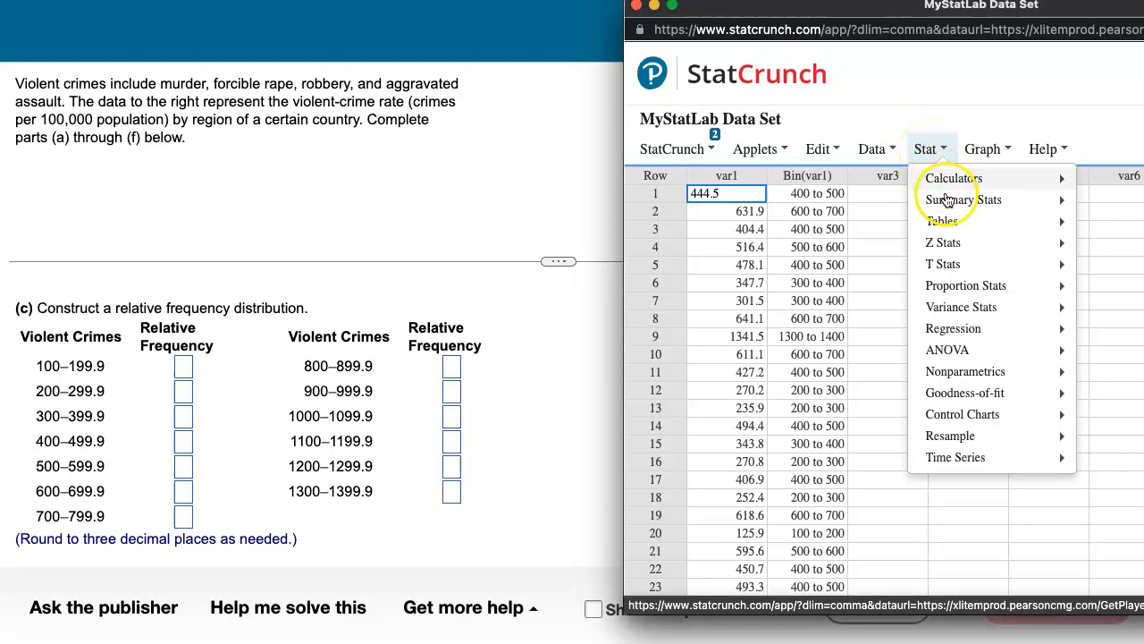
left_click(950, 228)
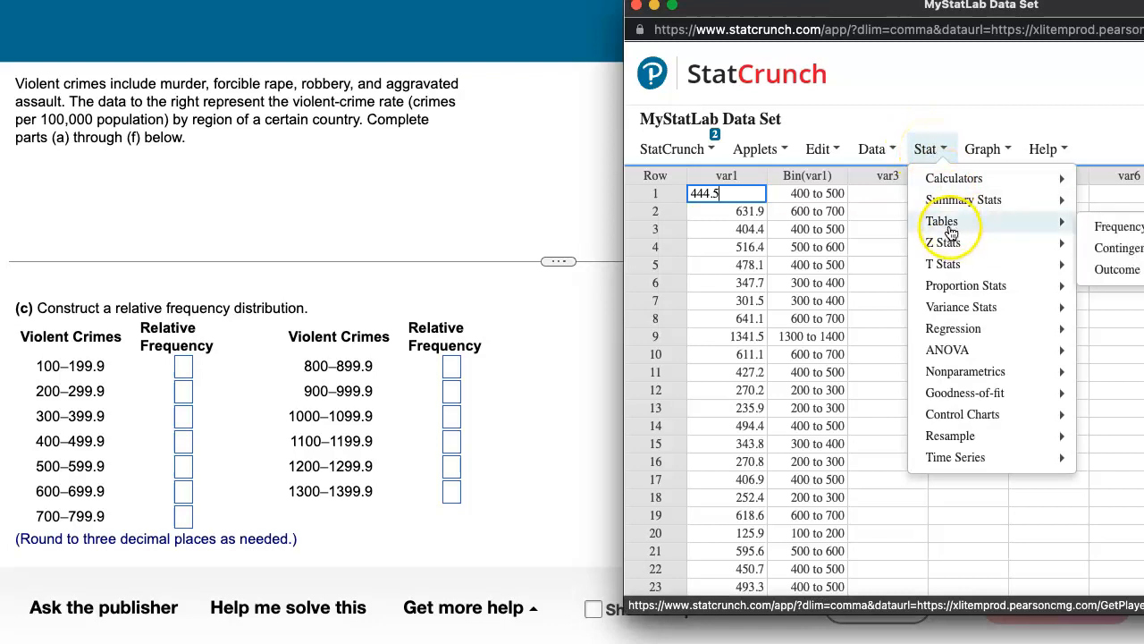
left_click(1120, 231)
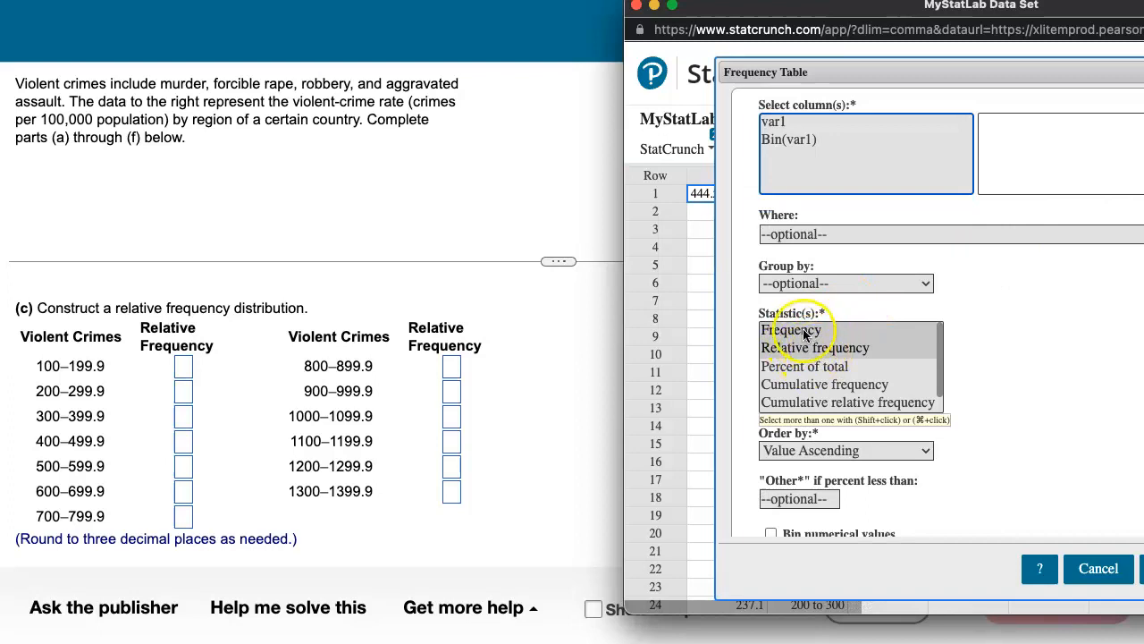
left_click(791, 139)
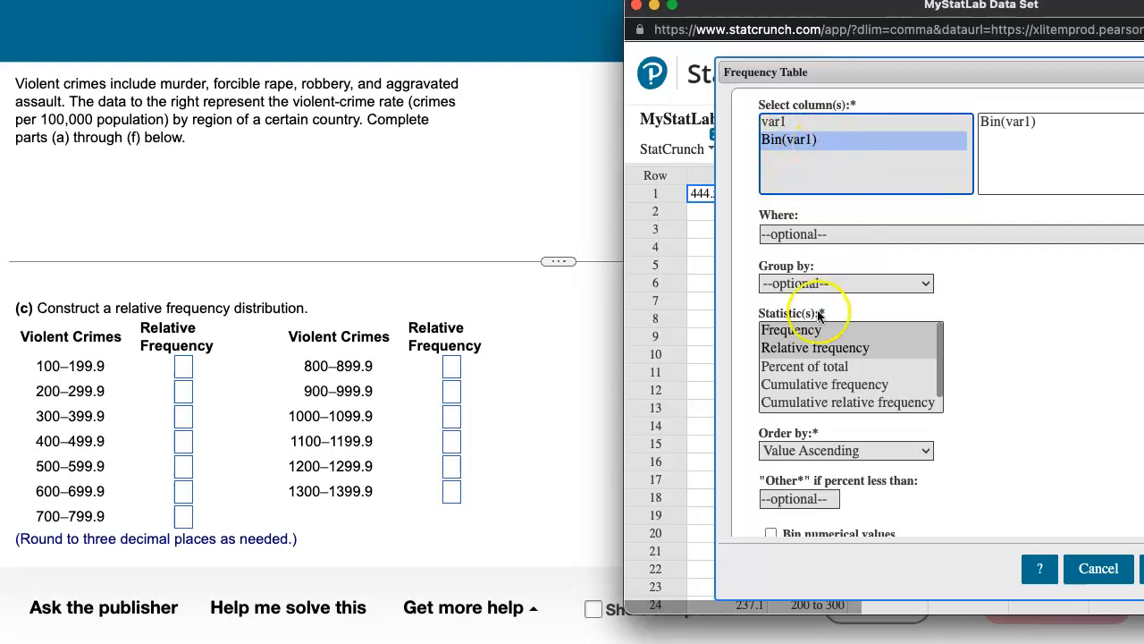
left_click(802, 331)
left_click(809, 350)
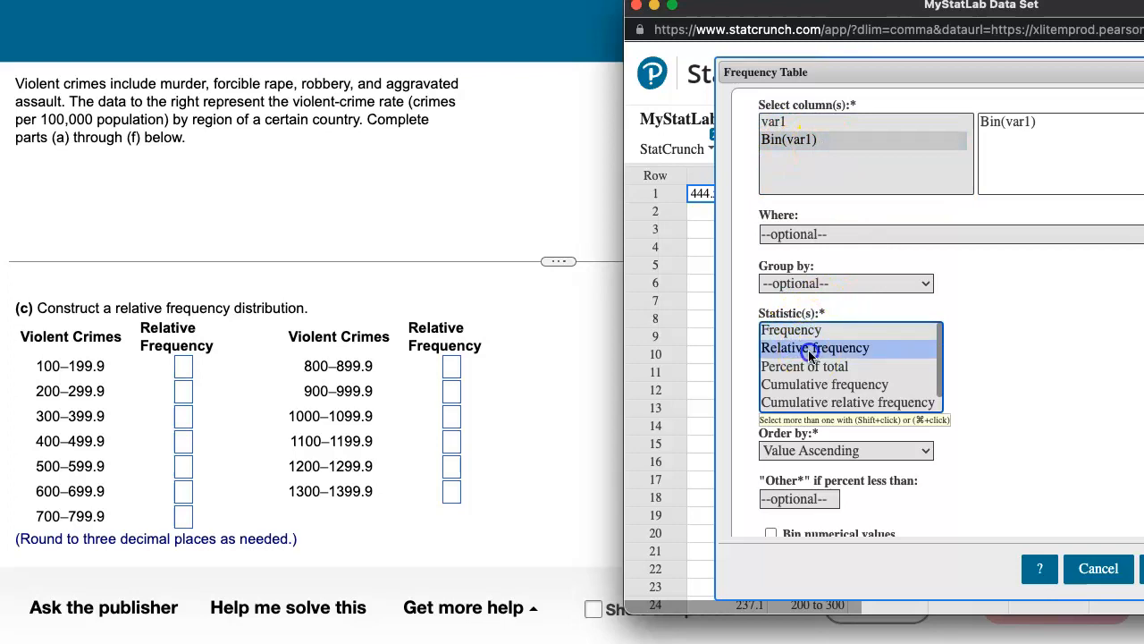
left_click(877, 351)
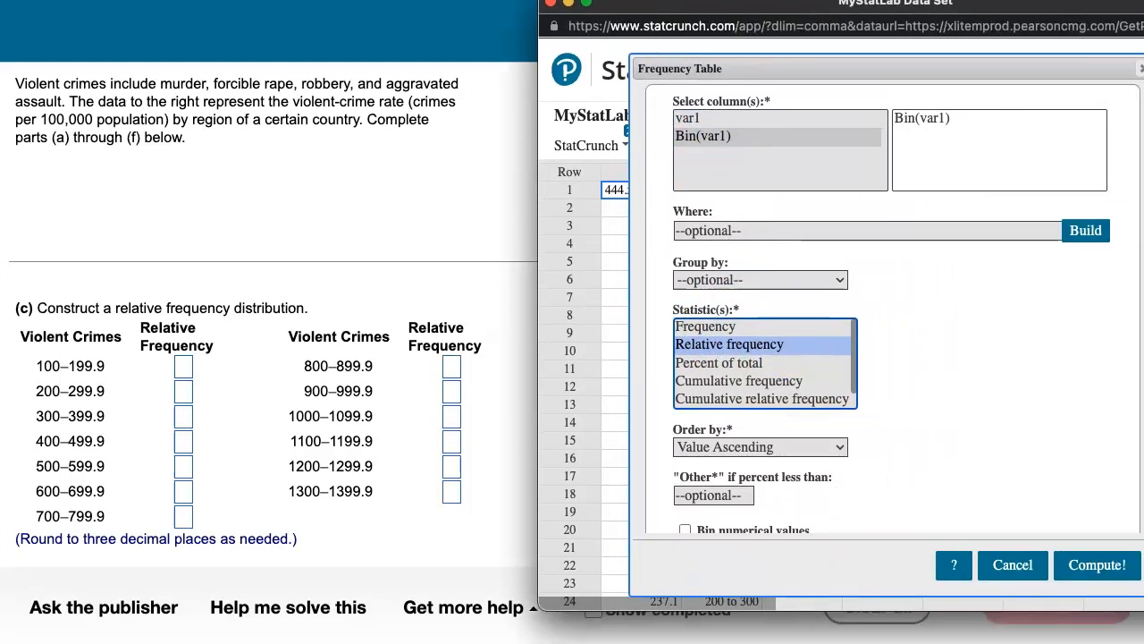
left_click(1100, 567)
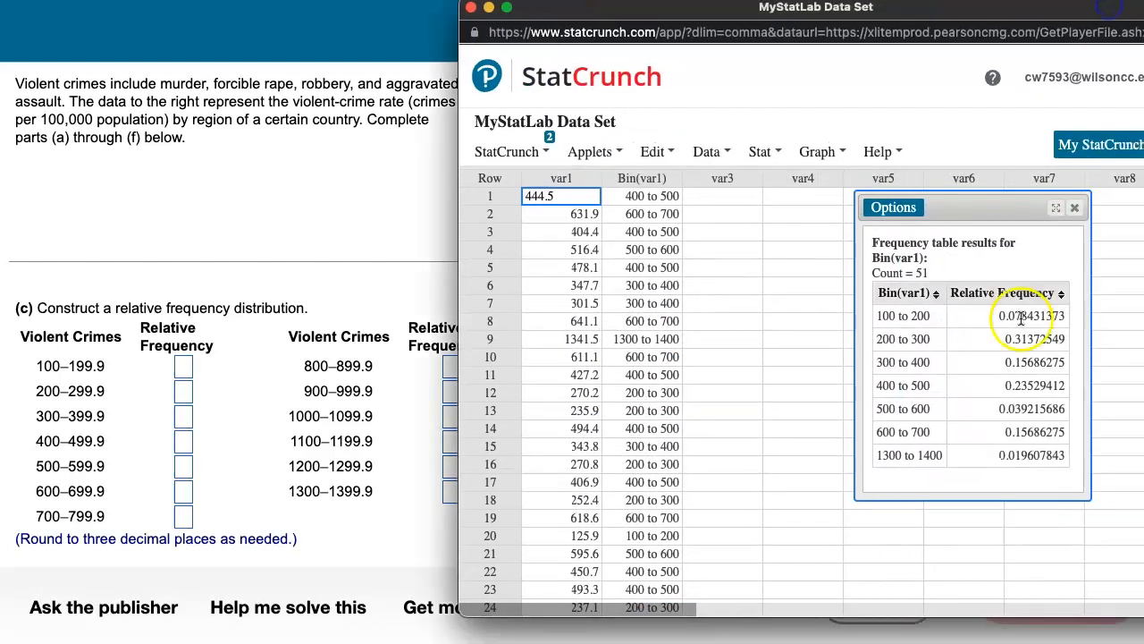
Copy 0.078 from the 100 to 200 row of the results into the 100–199.9 relative frequency answer.
left_click(1017, 333)
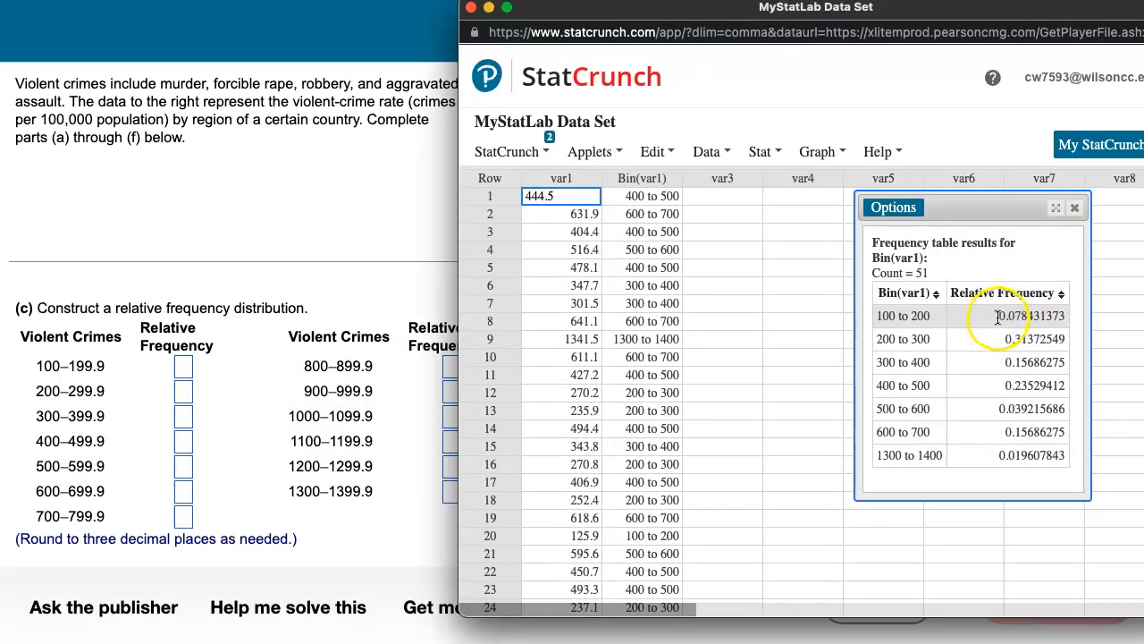
left_click_drag(999, 316, 1029, 317)
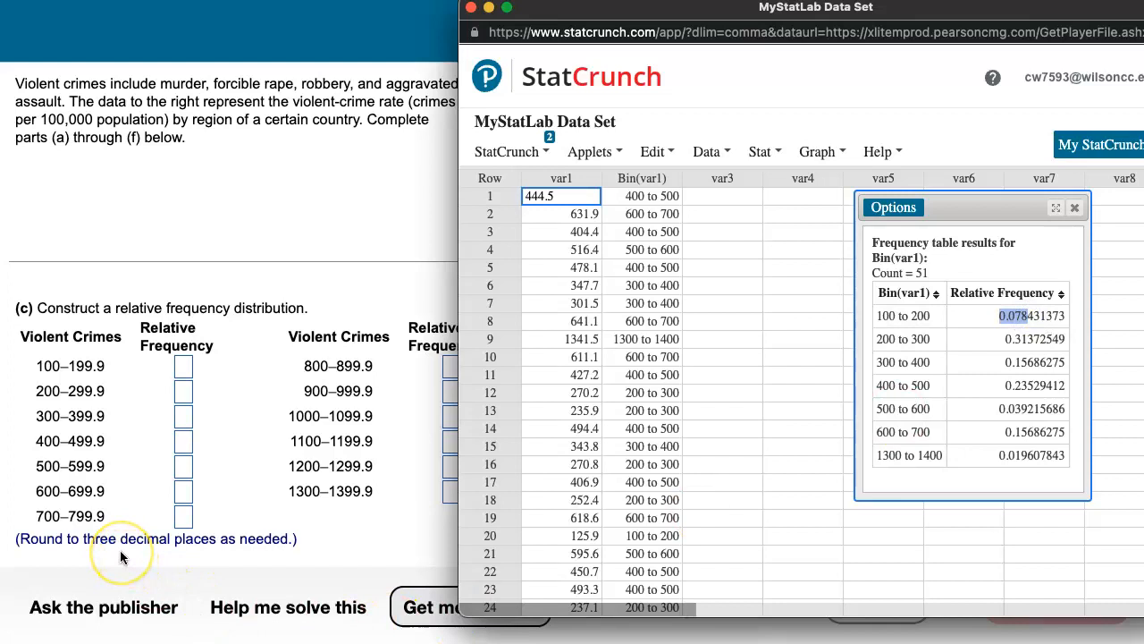
left_click(1002, 315)
left_click_drag(1002, 315, 1029, 315)
key("ctrl+c")
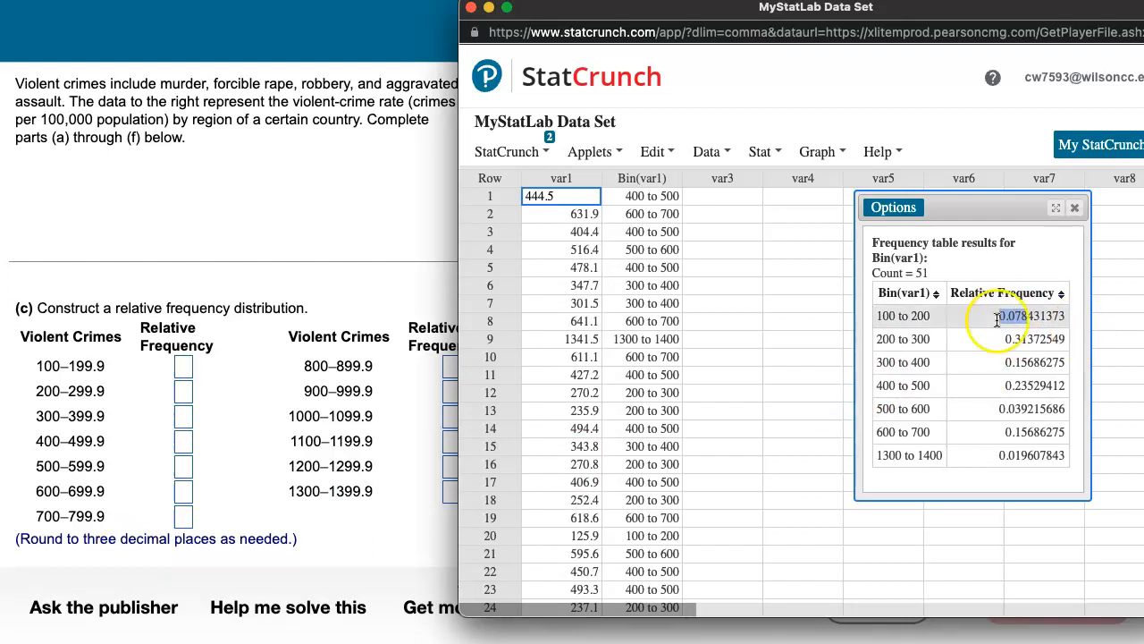
left_click(181, 371)
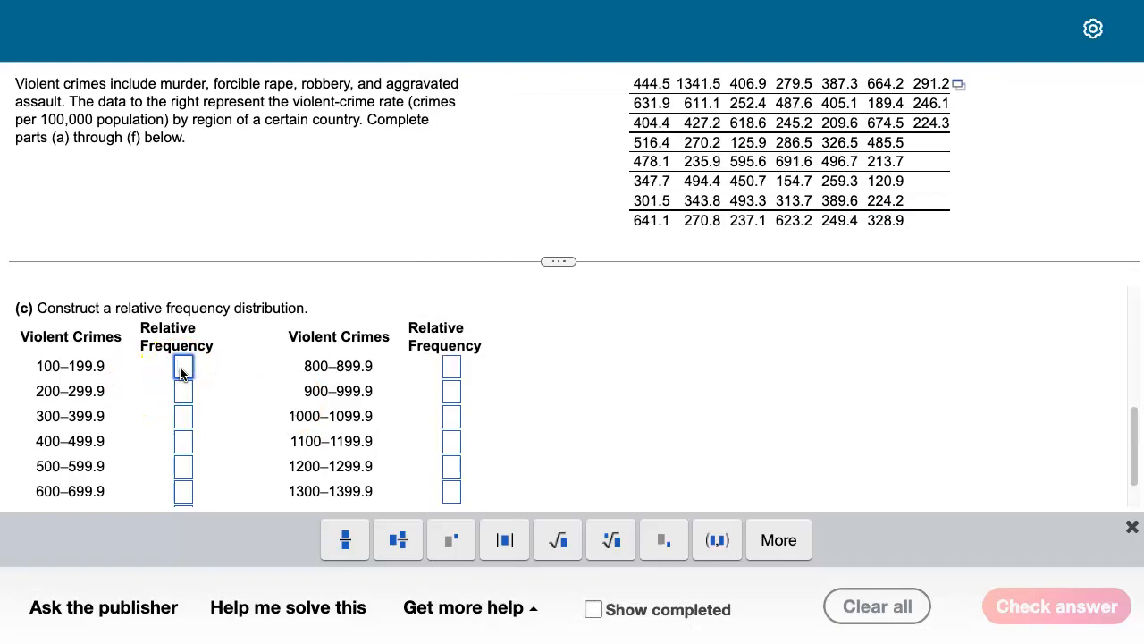
key("ctrl+v")
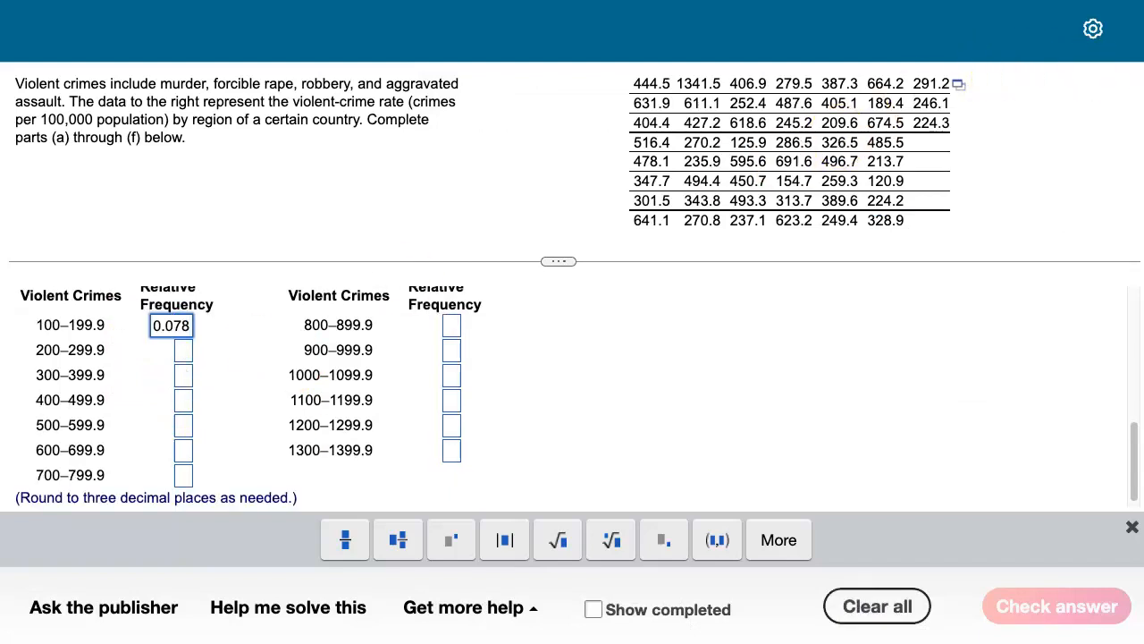
Enter 0.314 as the relative frequency for the 200–299.9 class, rounding the 200 to 300 result to three decimals.
left_click(1142, 40)
left_click(1007, 339)
left_click_drag(1007, 338, 1037, 340)
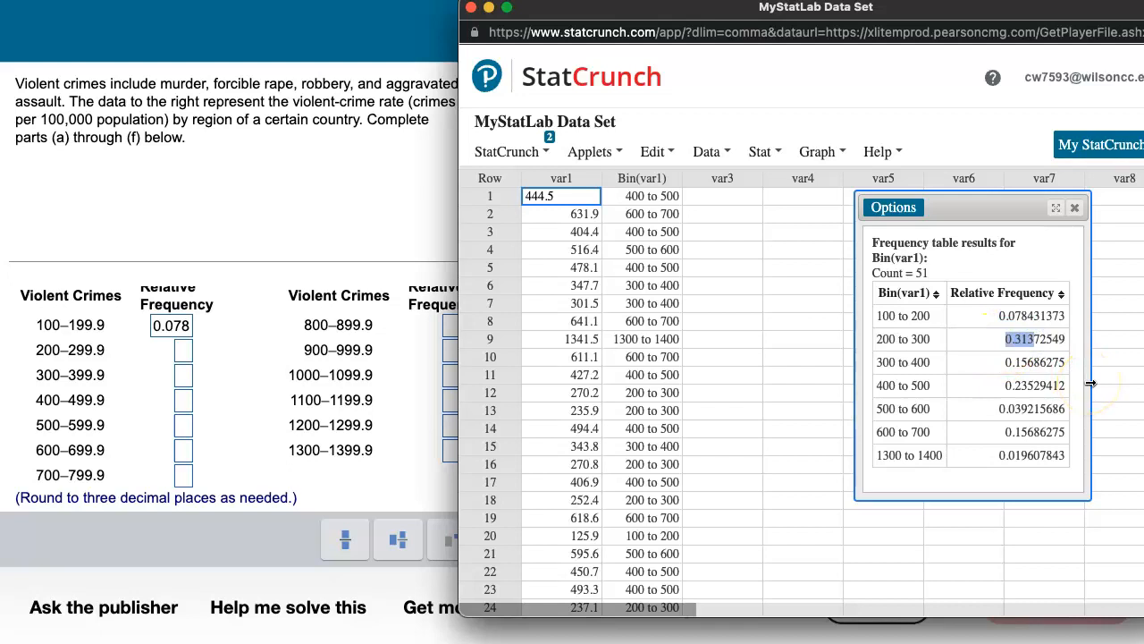
left_click(183, 354)
left_click(183, 354)
type("0.313")
key("BackSpace")
type("4")
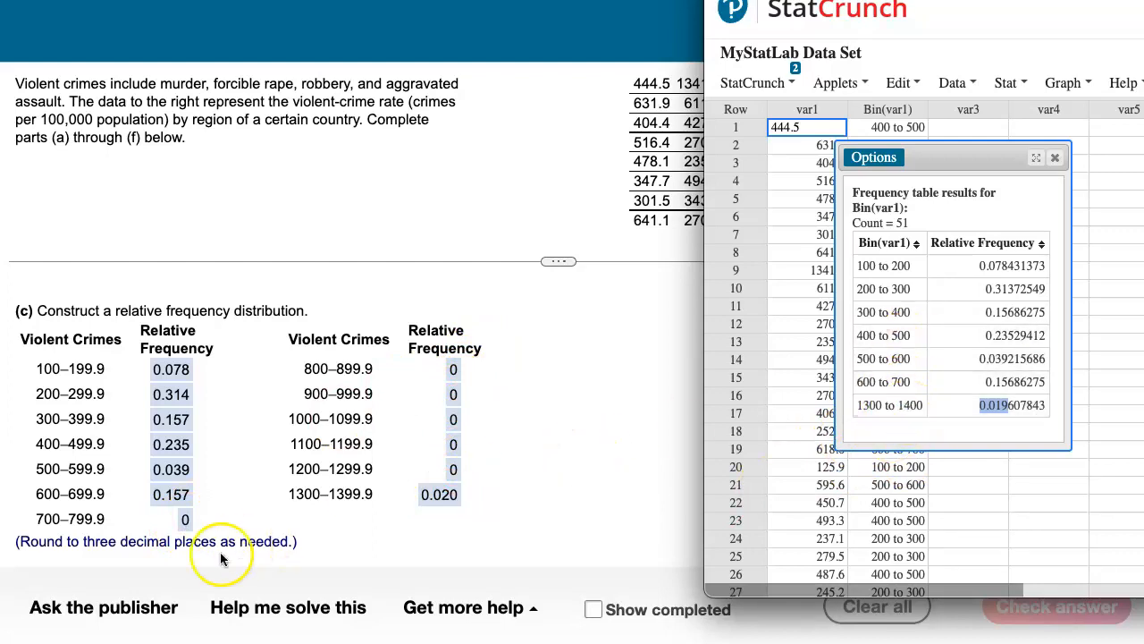
Go to part (d) of the exercise and examine the frequency histogram answer choices.
scroll(284, 547, "down", 1)
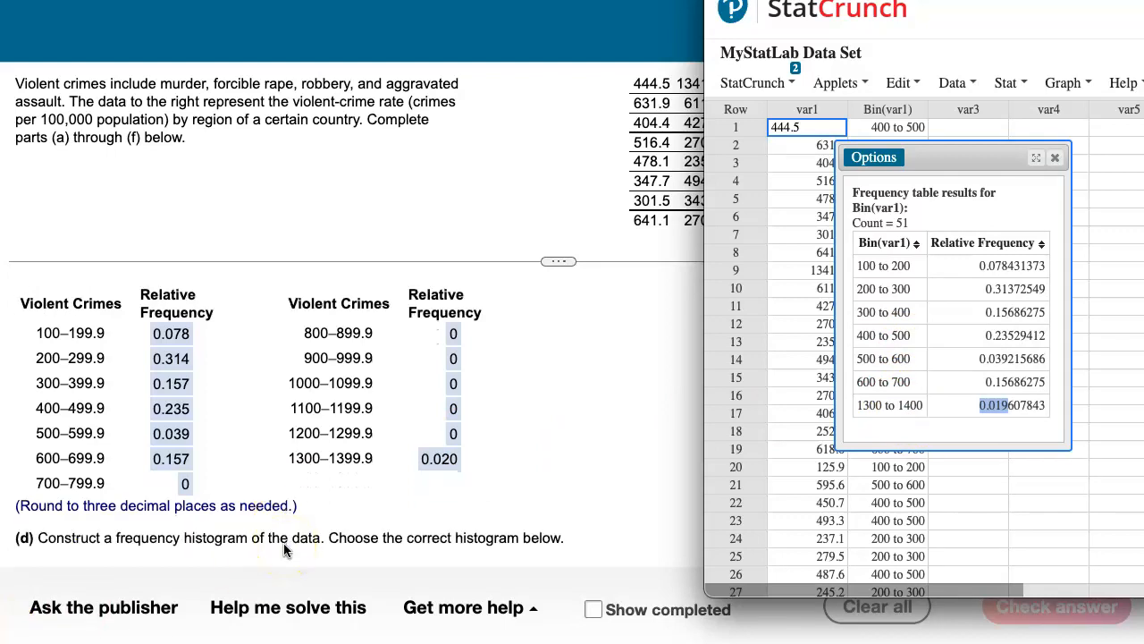
left_click(477, 212)
scroll(610, 456, "down", 5)
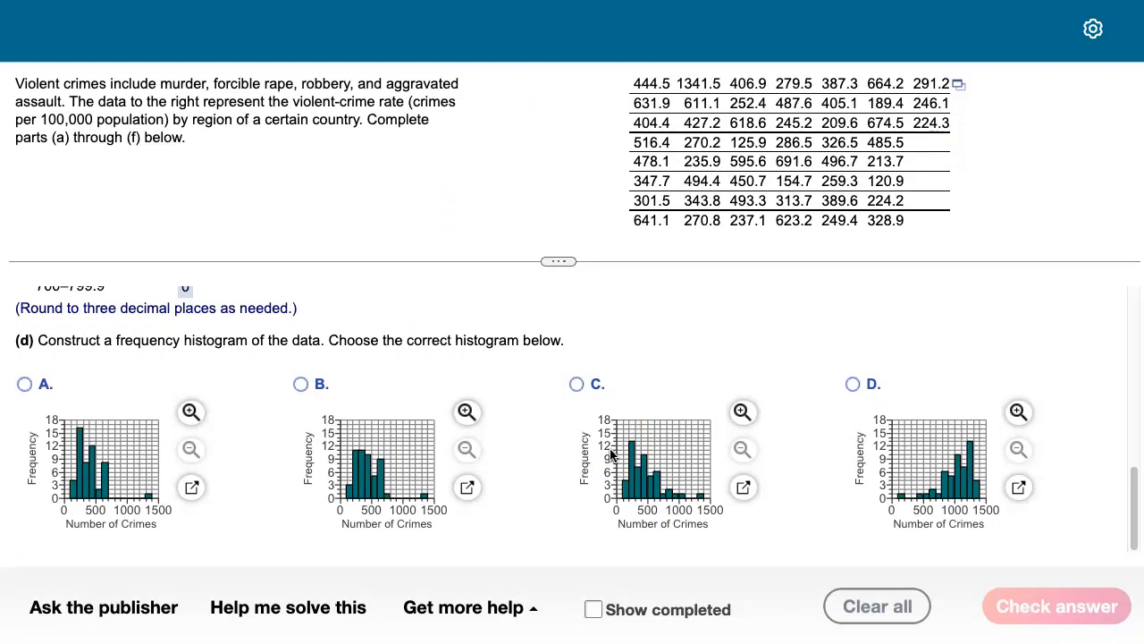
scroll(611, 455, "up", 4)
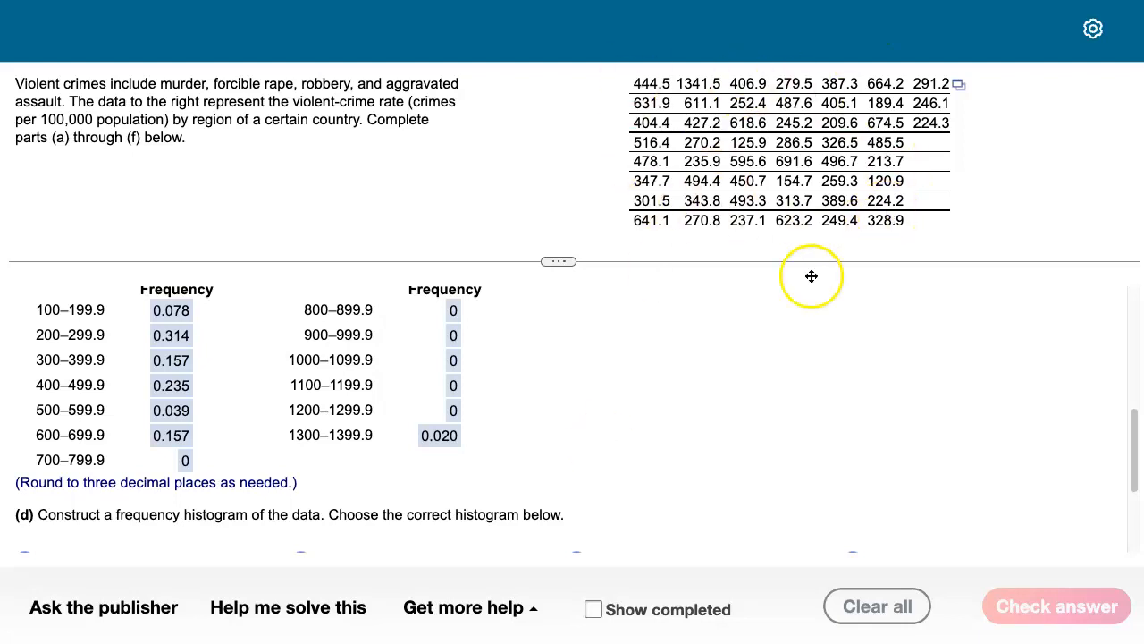
scroll(715, 375, "down", 4)
scroll(697, 397, "down", 1)
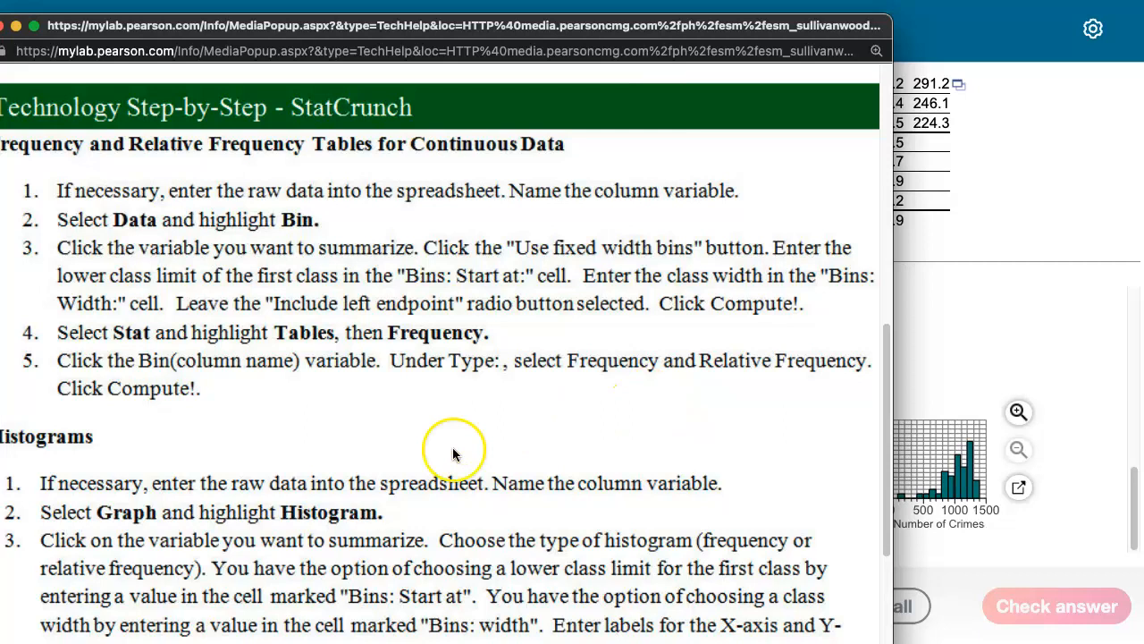
Show the Histograms instructions in the Tech Help window and place it beside the StatCrunch data set.
left_click_drag(686, 12, 768, 27)
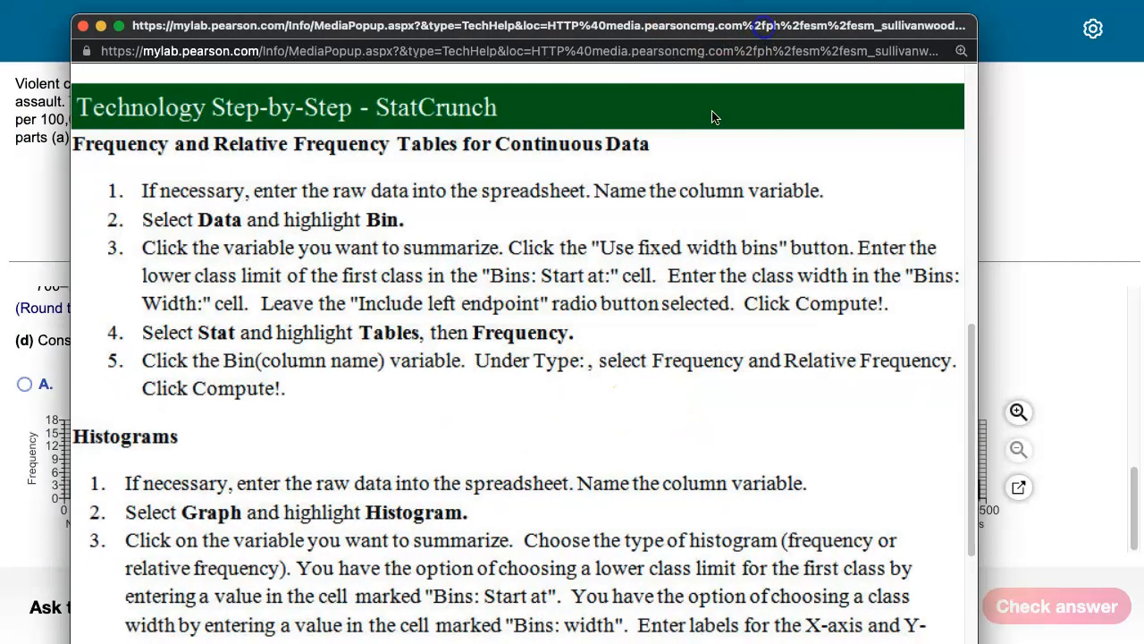
scroll(578, 444, "down", 1)
scroll(578, 444, "down", 2)
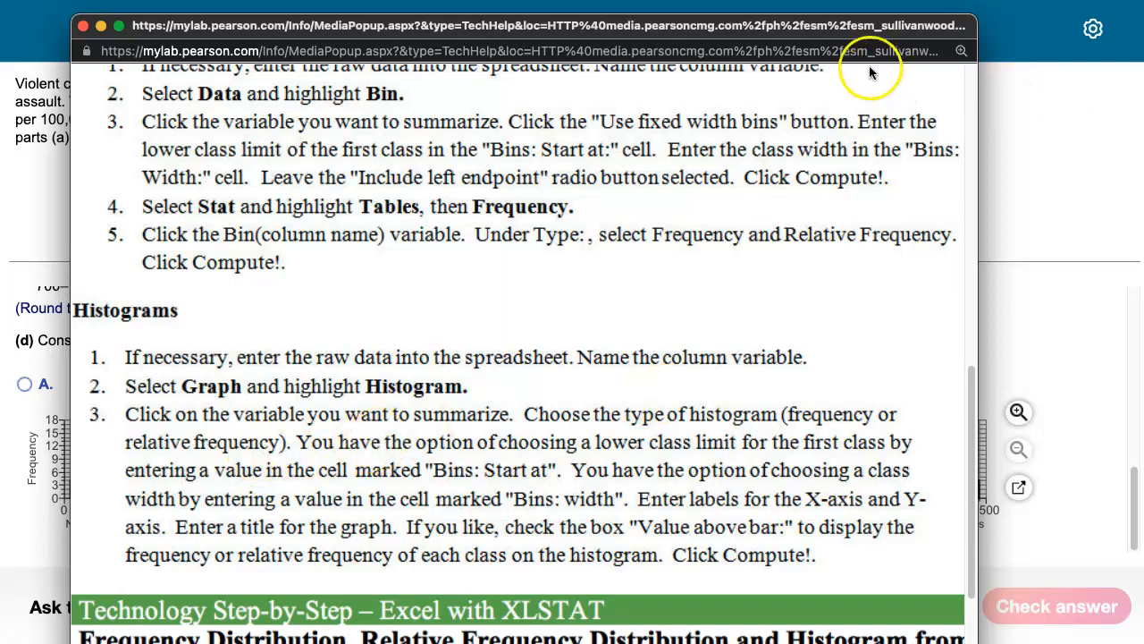
left_click_drag(832, 12, 765, 11)
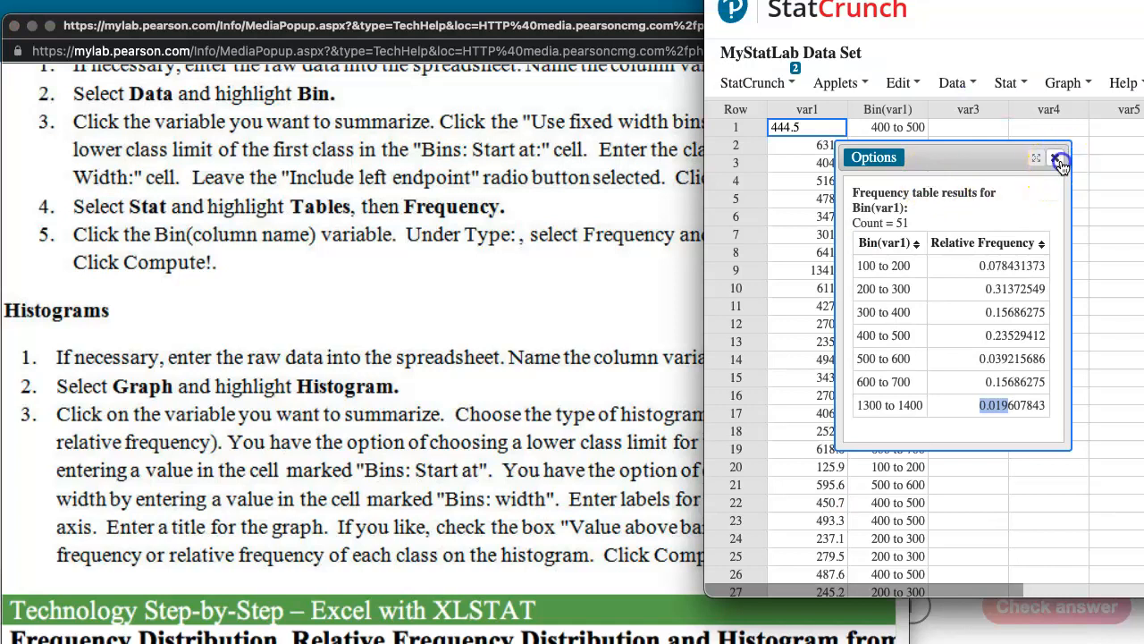
Close the relative frequency table results and start a histogram of the var1 column.
left_click(1055, 157)
left_click(1008, 82)
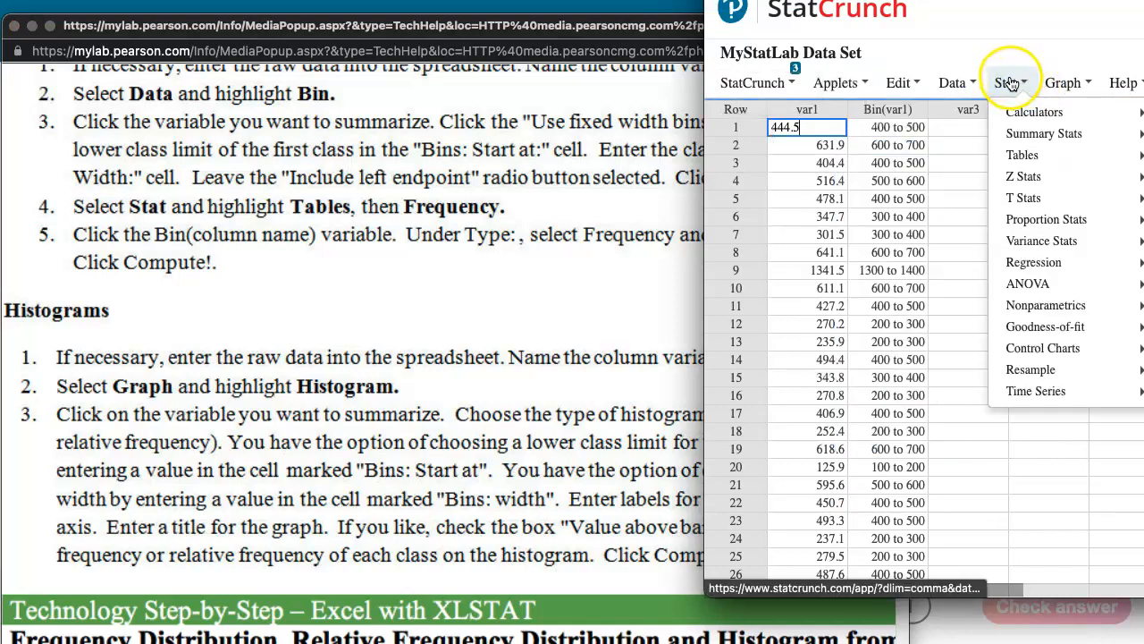
left_click(1082, 84)
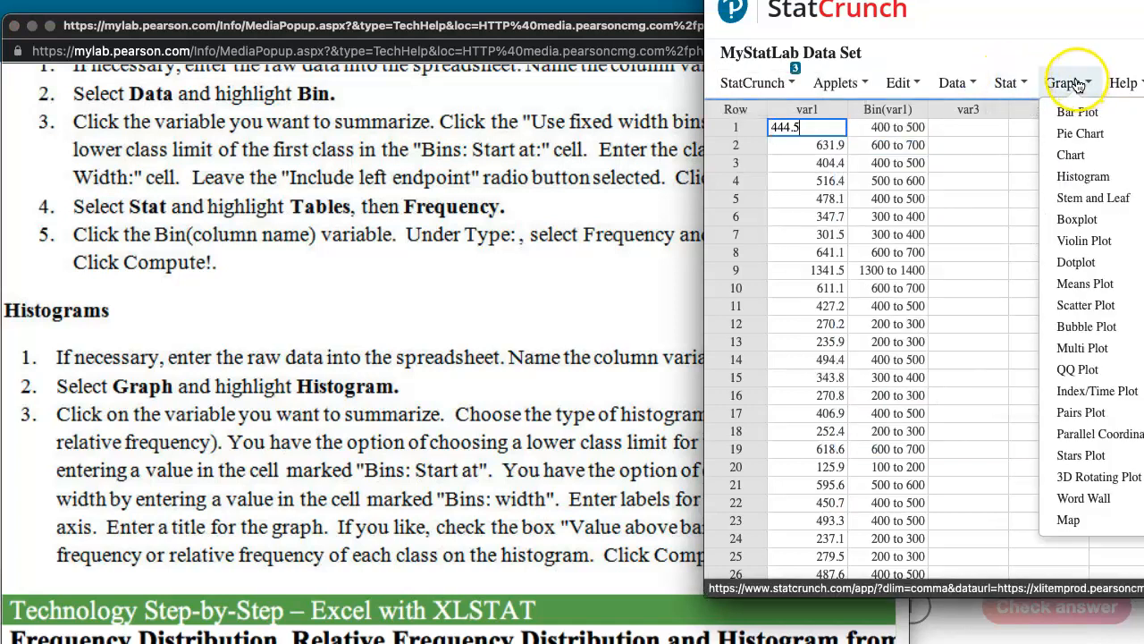
left_click(1085, 178)
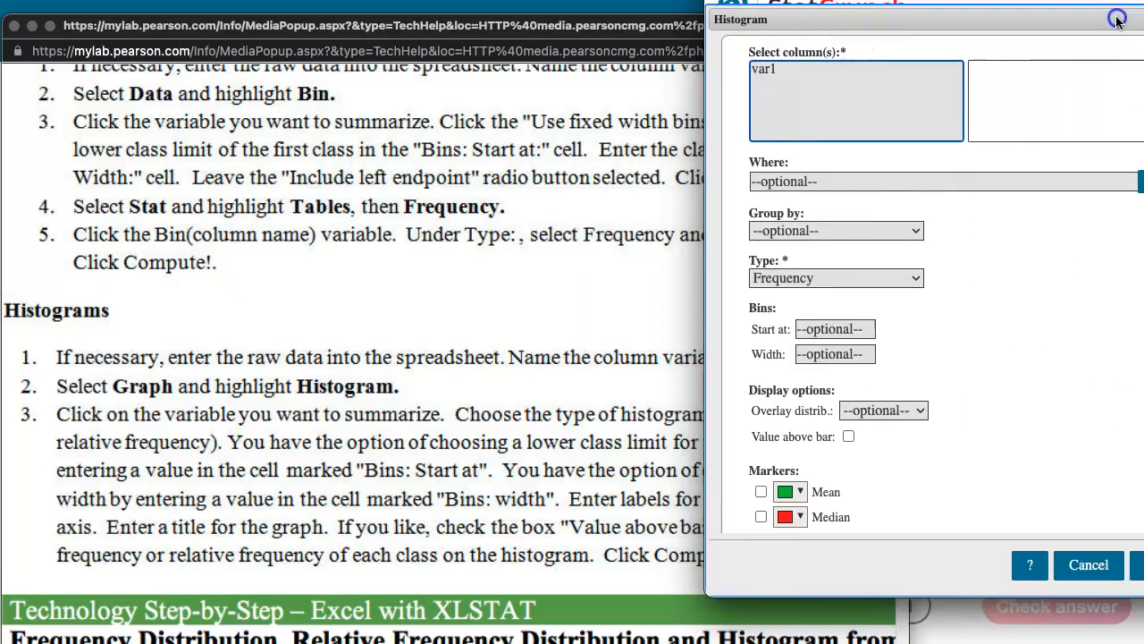
left_click(803, 63)
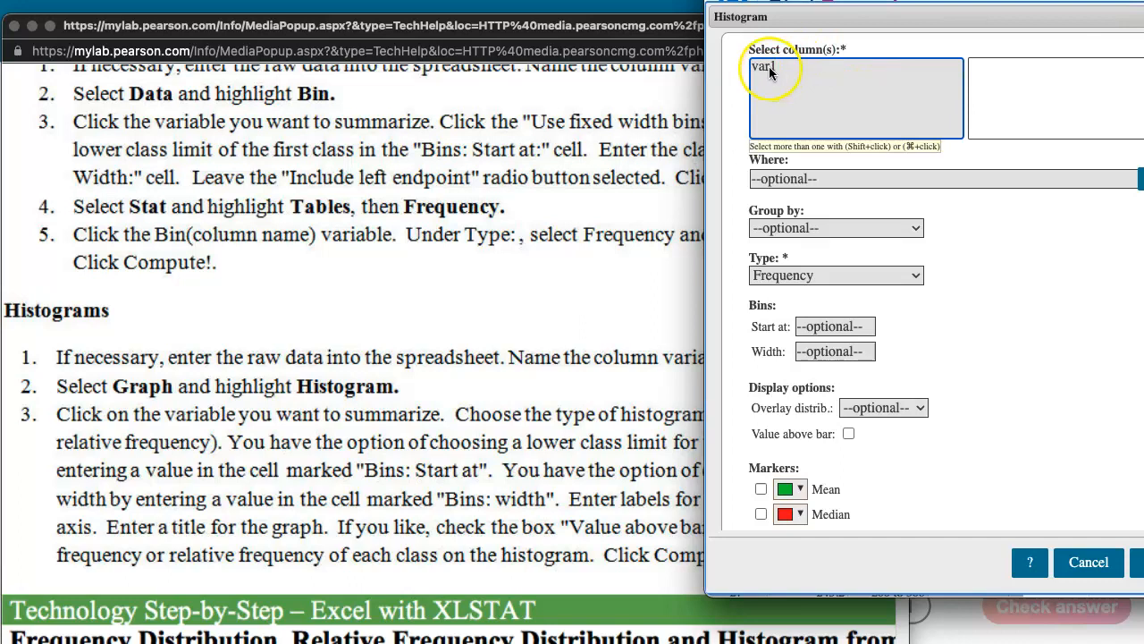
left_click(769, 67)
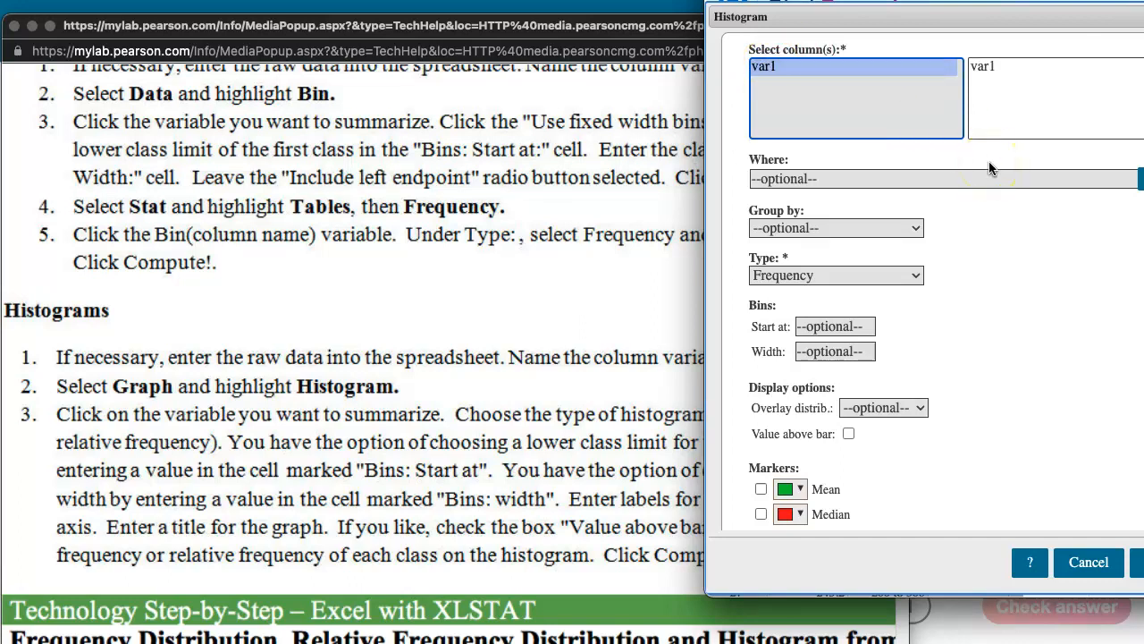
left_click(891, 66)
left_click(881, 92)
Keep the histogram type as Frequency and set the bins to start at 100 with a width of 100.
left_click(915, 229)
left_click(965, 224)
left_click(916, 280)
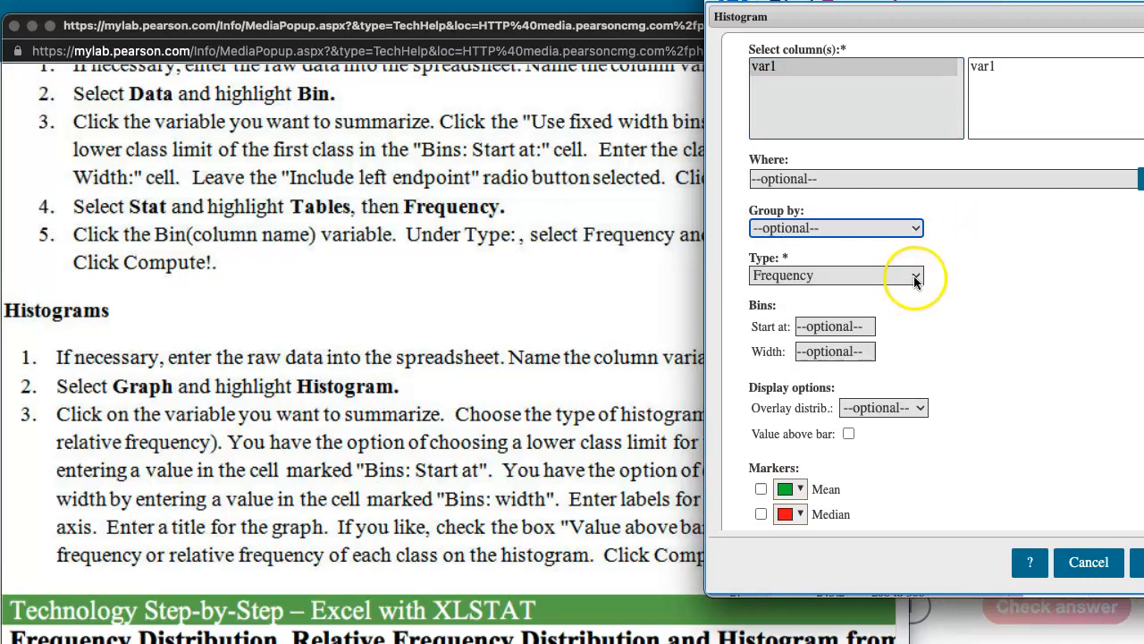
left_click_drag(929, 2, 1075, 2)
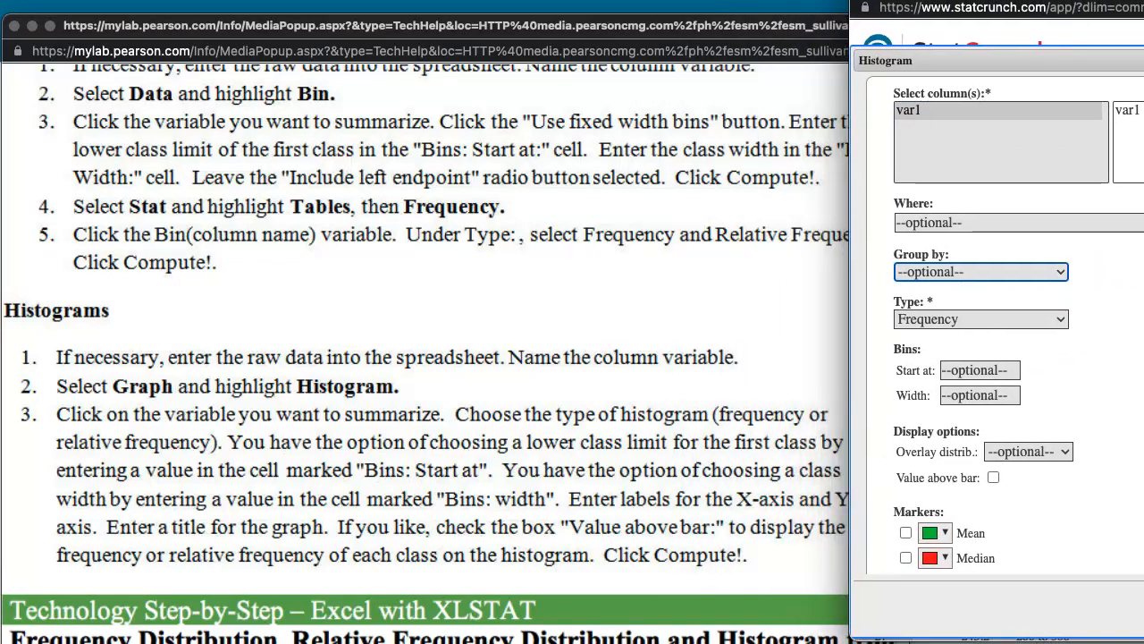
left_click(1060, 320)
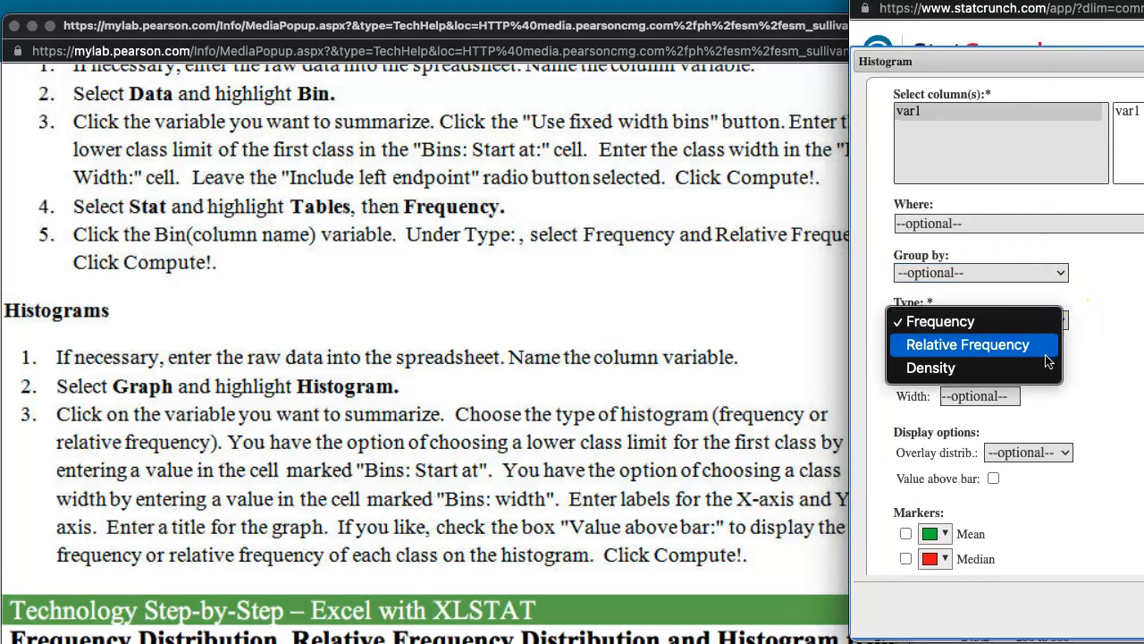
left_click(1092, 313)
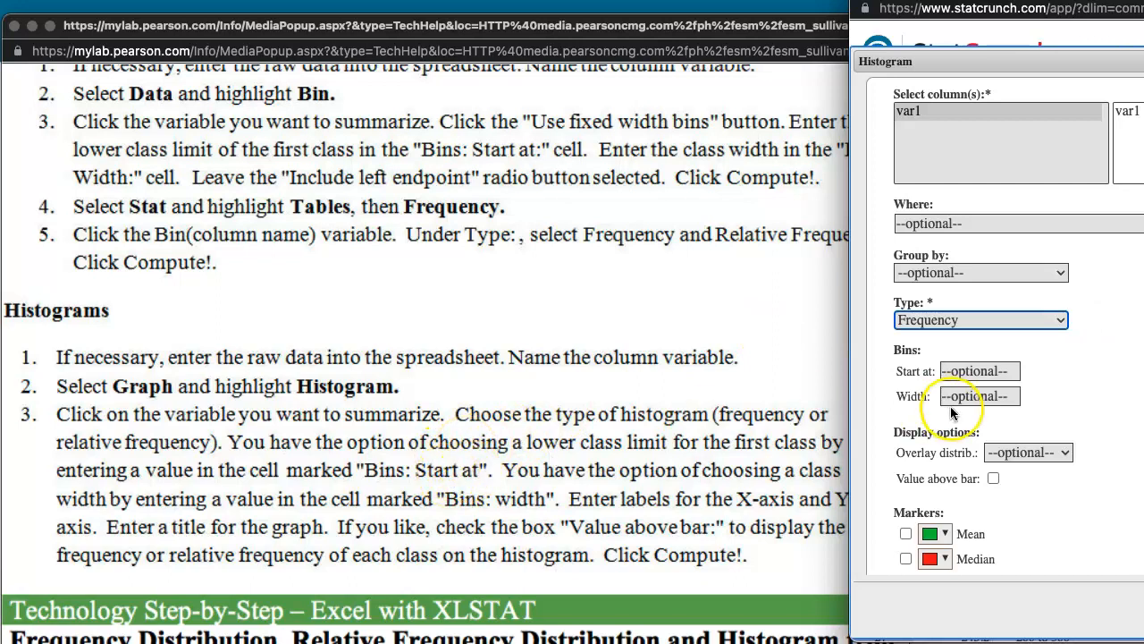
left_click(970, 370)
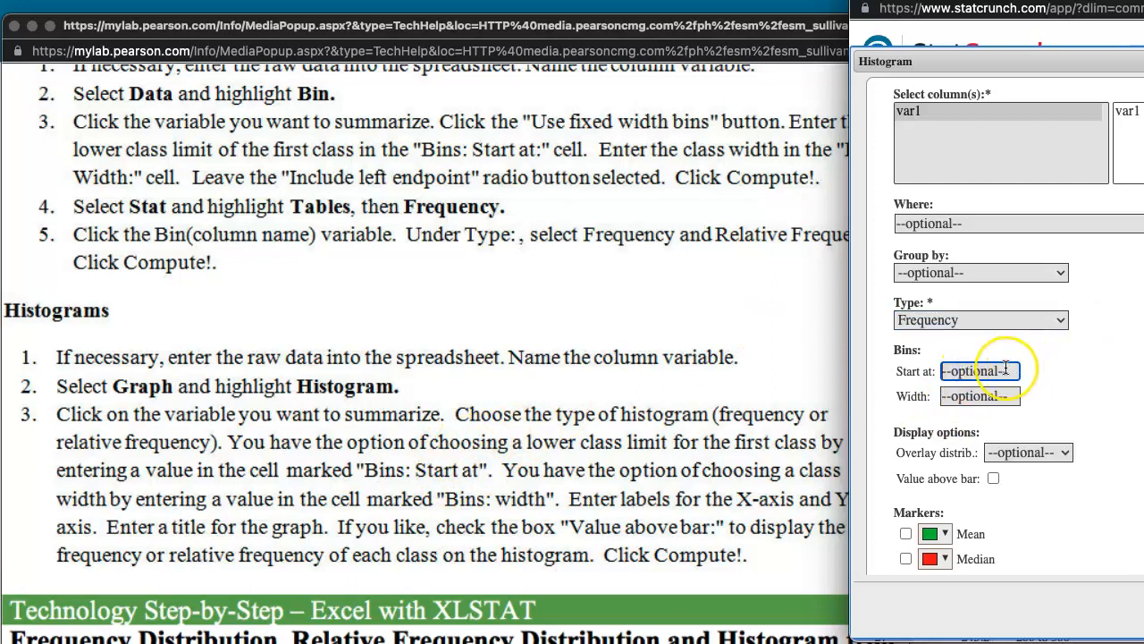
type("100")
left_click(969, 394)
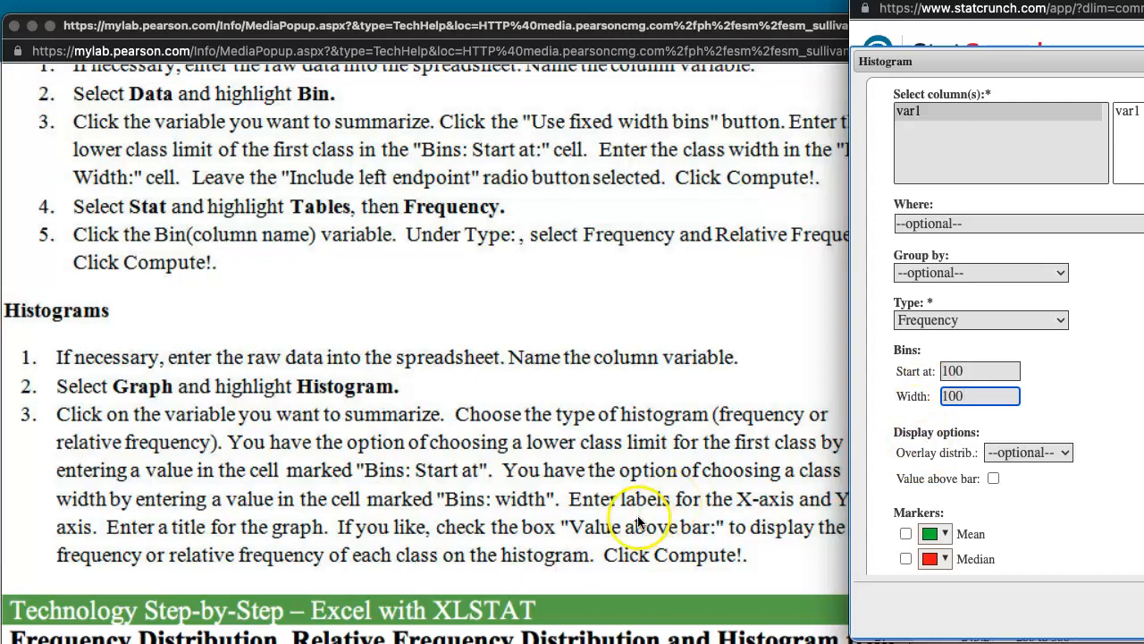
Compute the frequency histogram with the remaining options at their defaults and move the graph over the data columns.
scroll(617, 501, "down", 1)
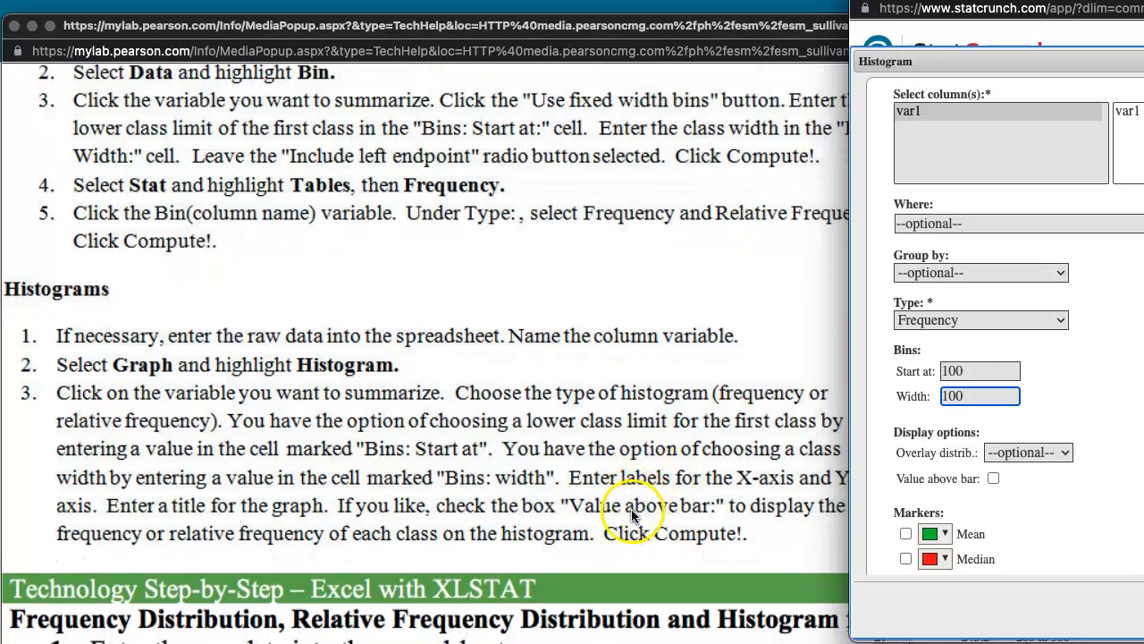
scroll(997, 490, "down", 3)
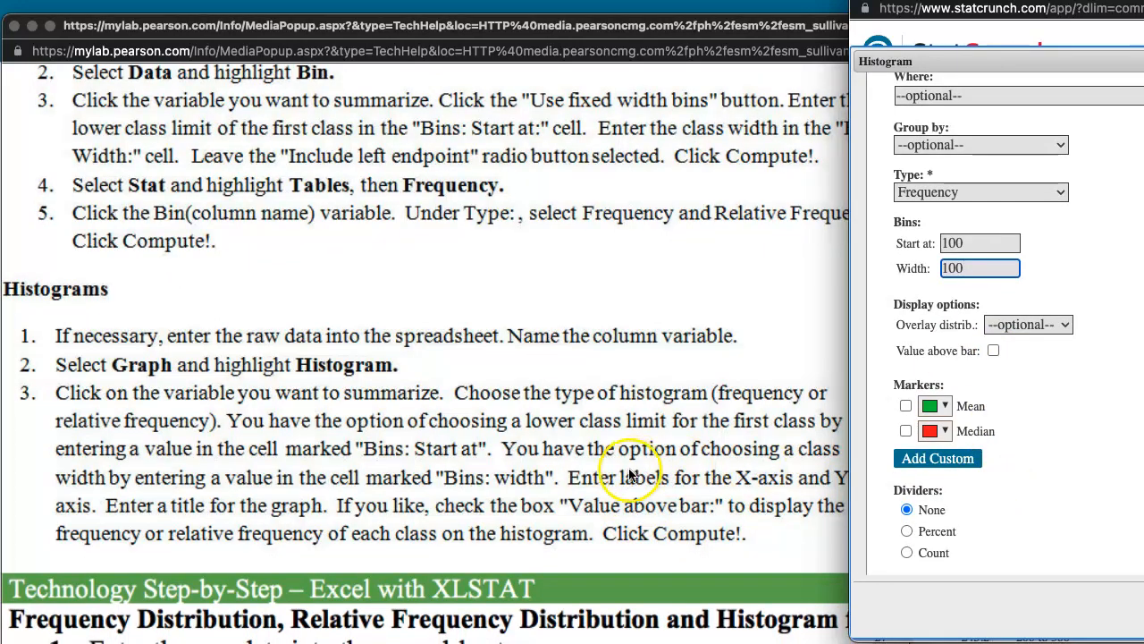
scroll(605, 490, "right", 2)
scroll(607, 497, "left", 1)
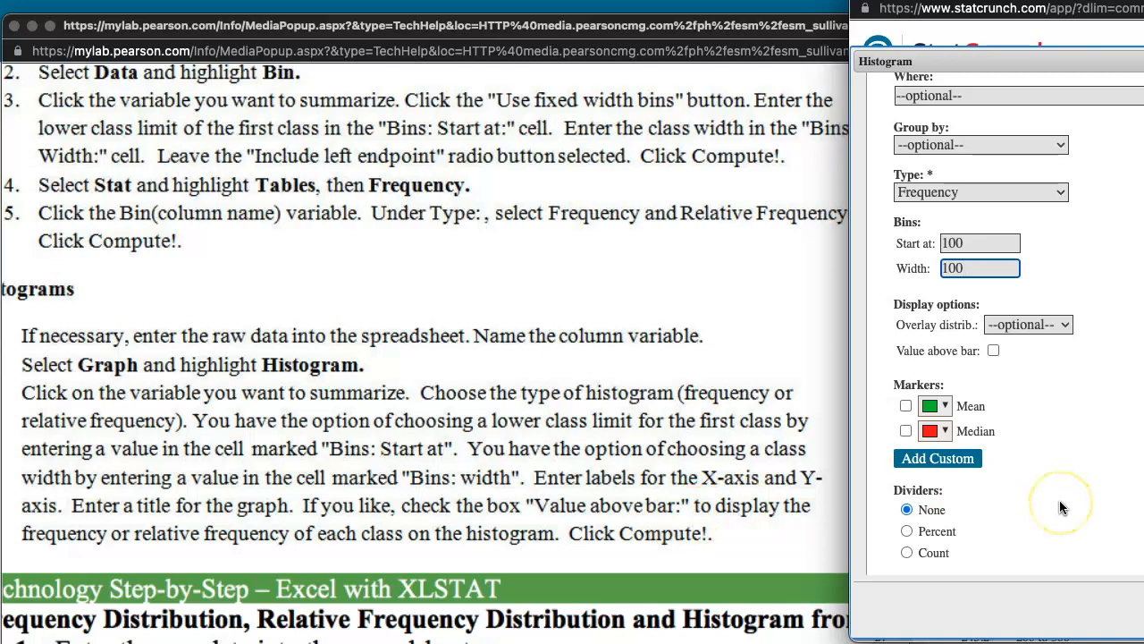
scroll(1060, 506, "down", 4)
scroll(1023, 400, "down", 4)
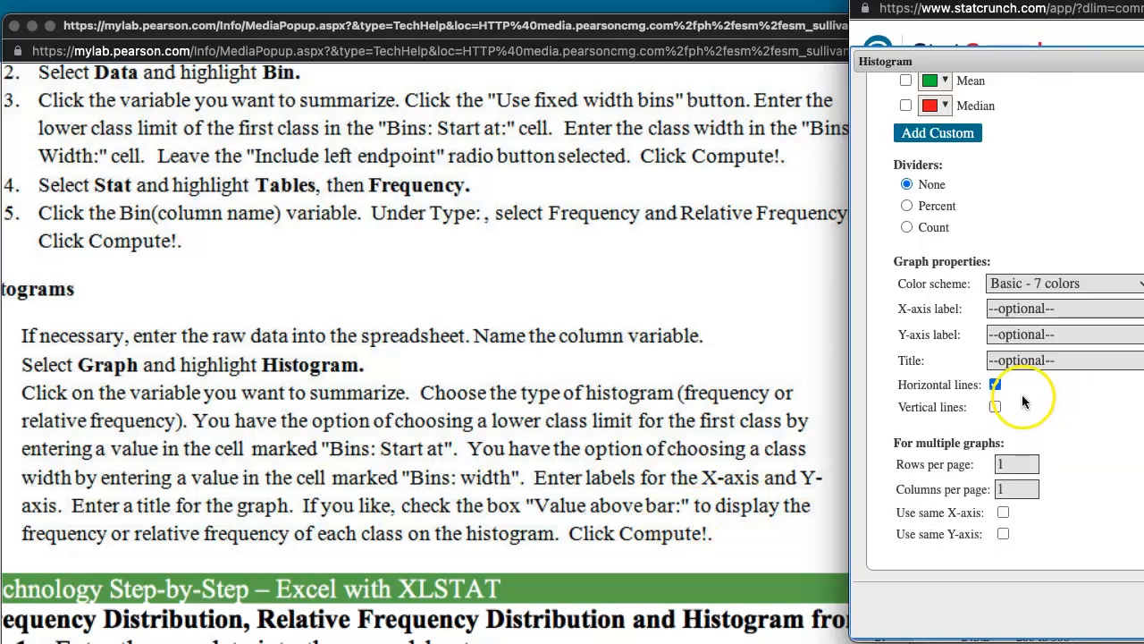
left_click_drag(1028, 2, 814, 0)
left_click(1093, 605)
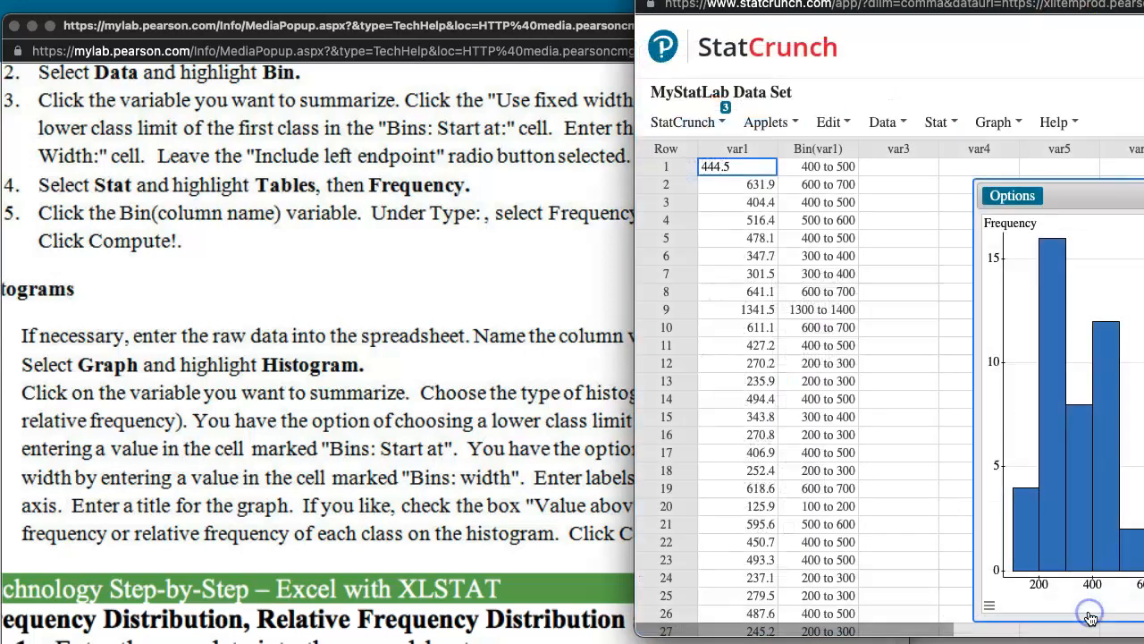
left_click_drag(1136, 195, 978, 185)
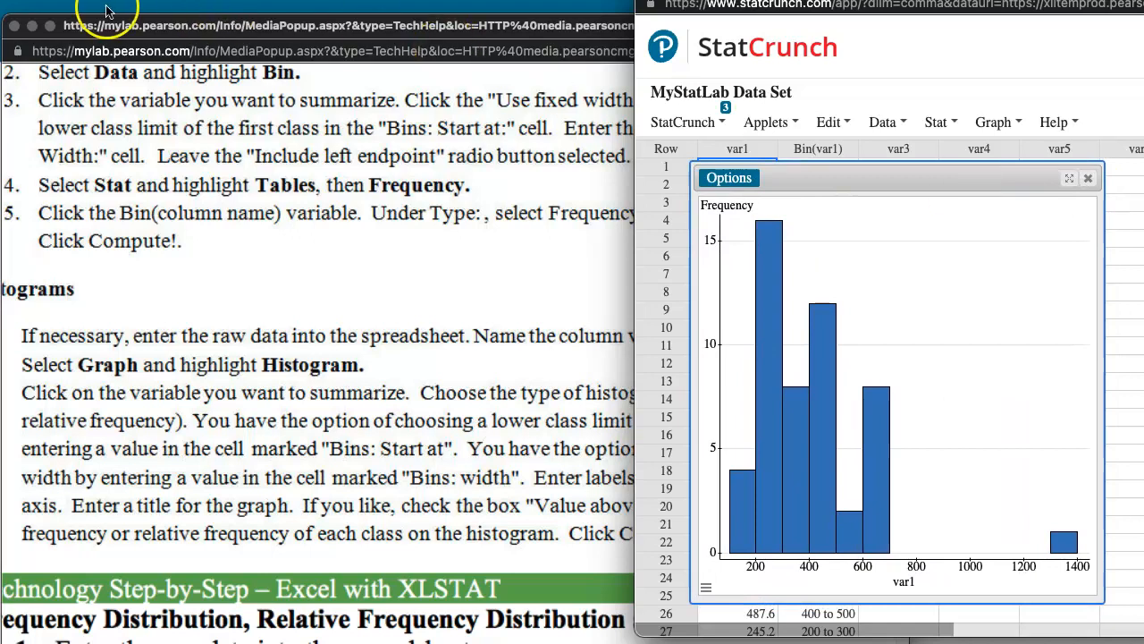
Minimize the Tech Help window, then choose histogram A for part (d) and check the answer.
left_click(30, 30)
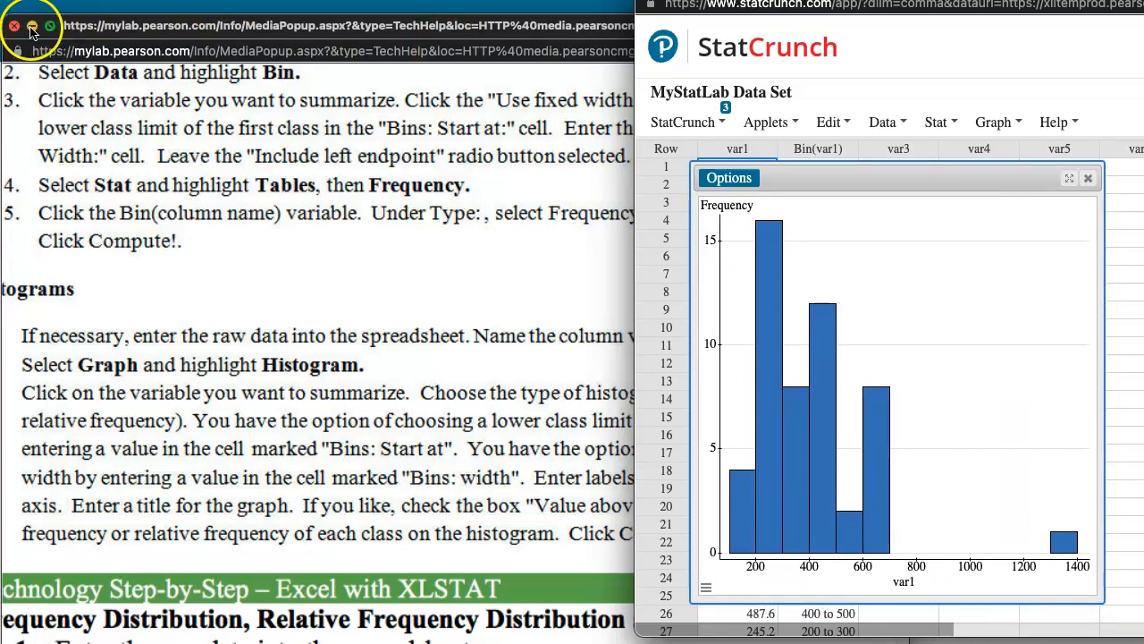
left_click(376, 519)
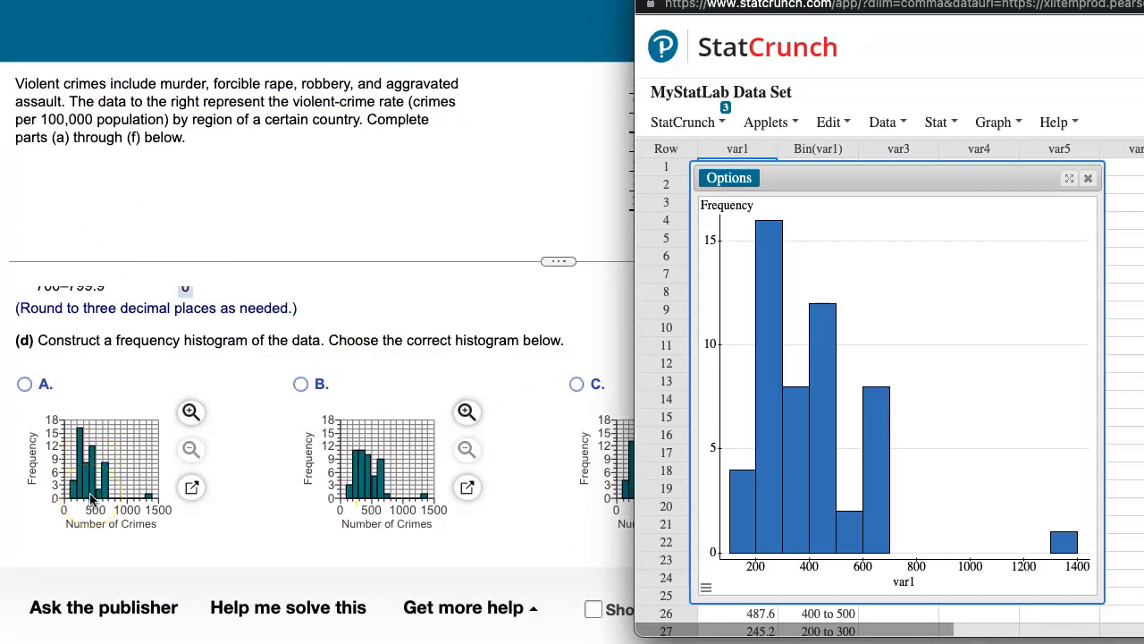
left_click(25, 384)
left_click(1033, 620)
Continue to part (e) and bring the StatCrunch window back beside the relative frequency histogram choices.
left_click(573, 361)
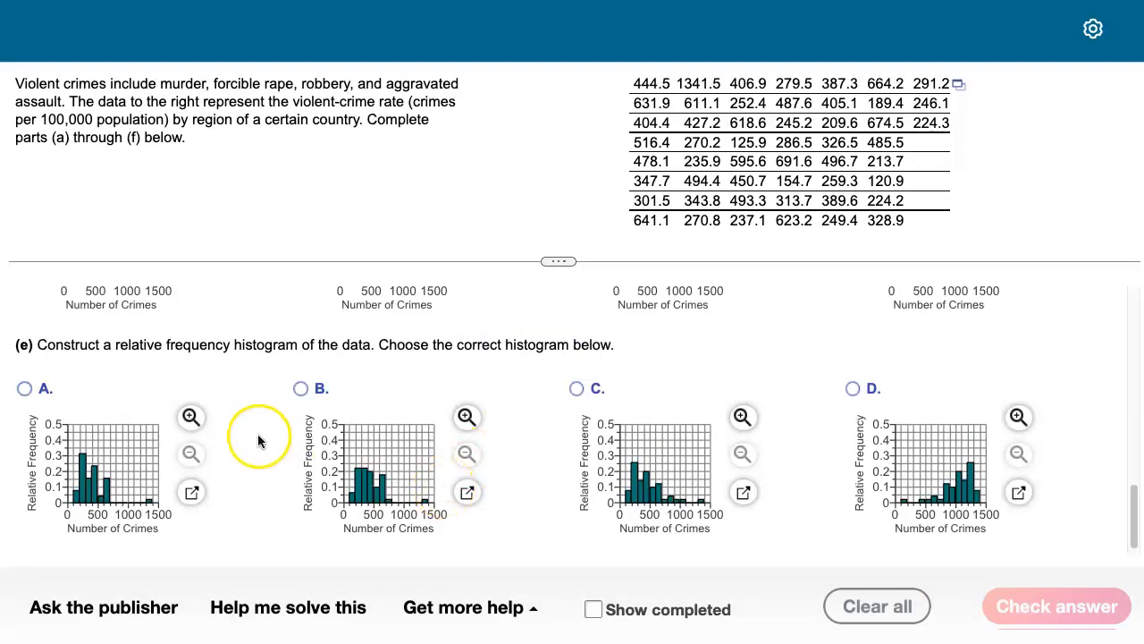
key("super+grave")
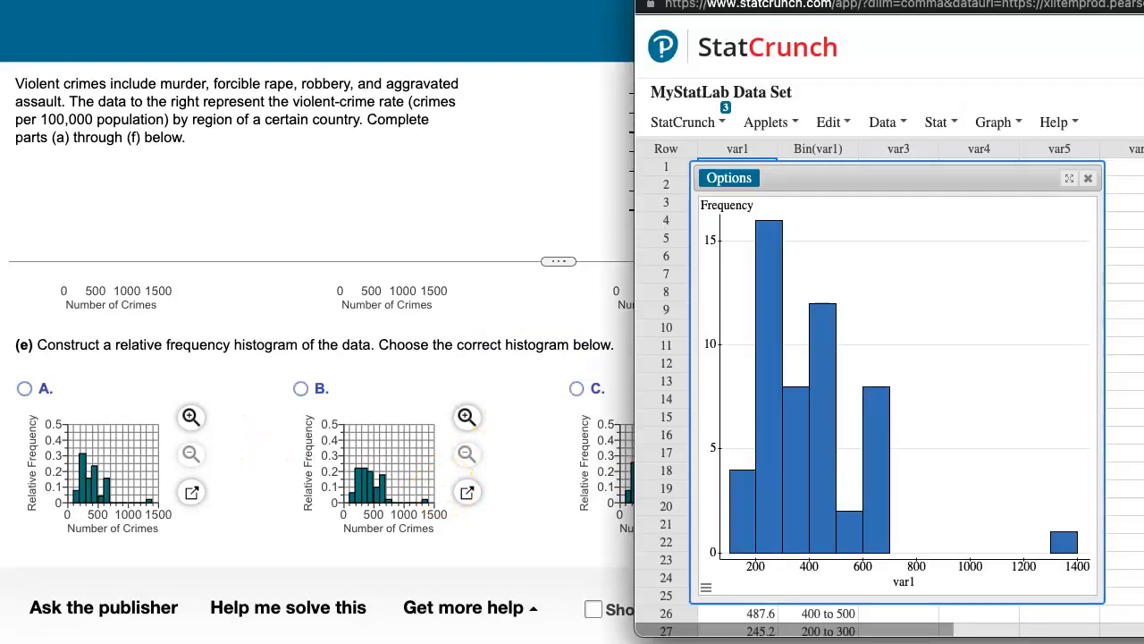
Close the frequency histogram and start a new histogram of the var1 column.
left_click(1089, 181)
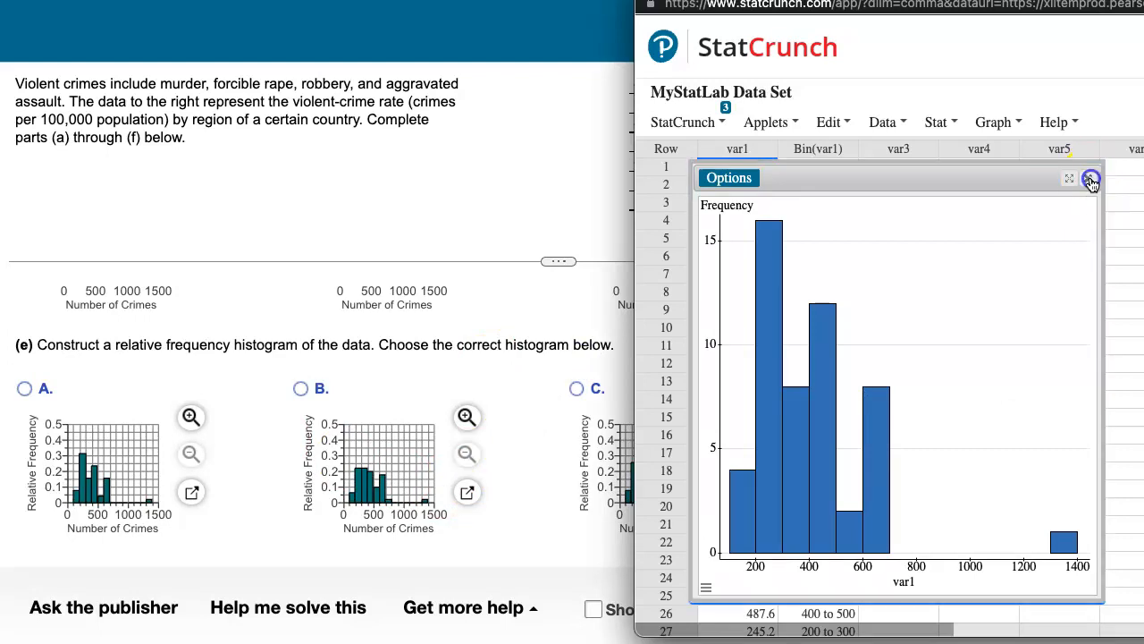
left_click(997, 123)
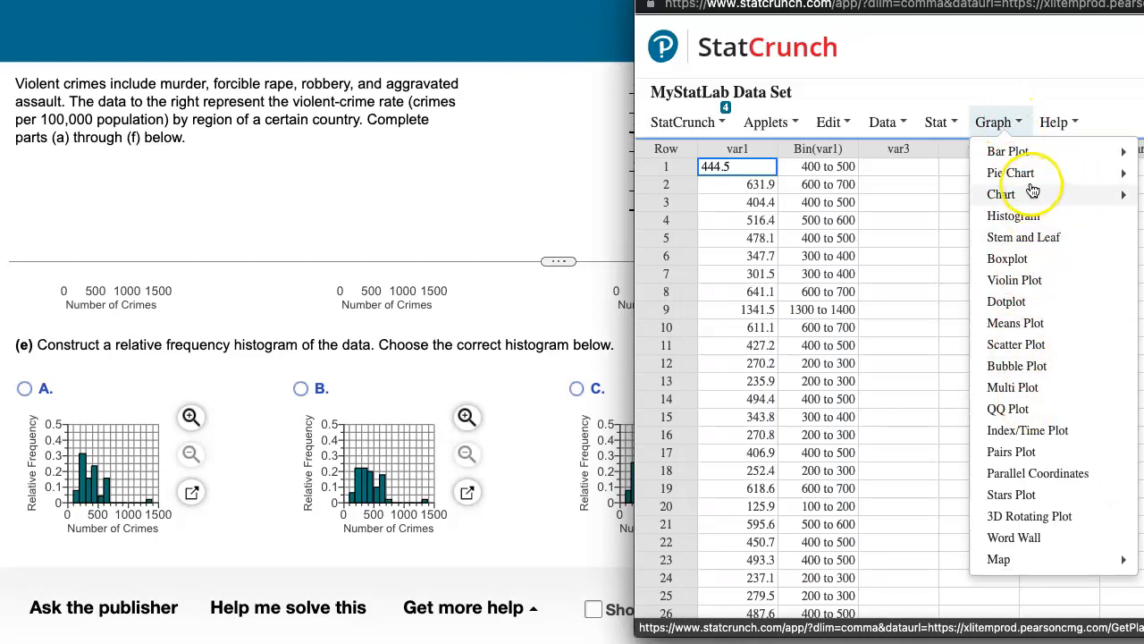
left_click(1032, 226)
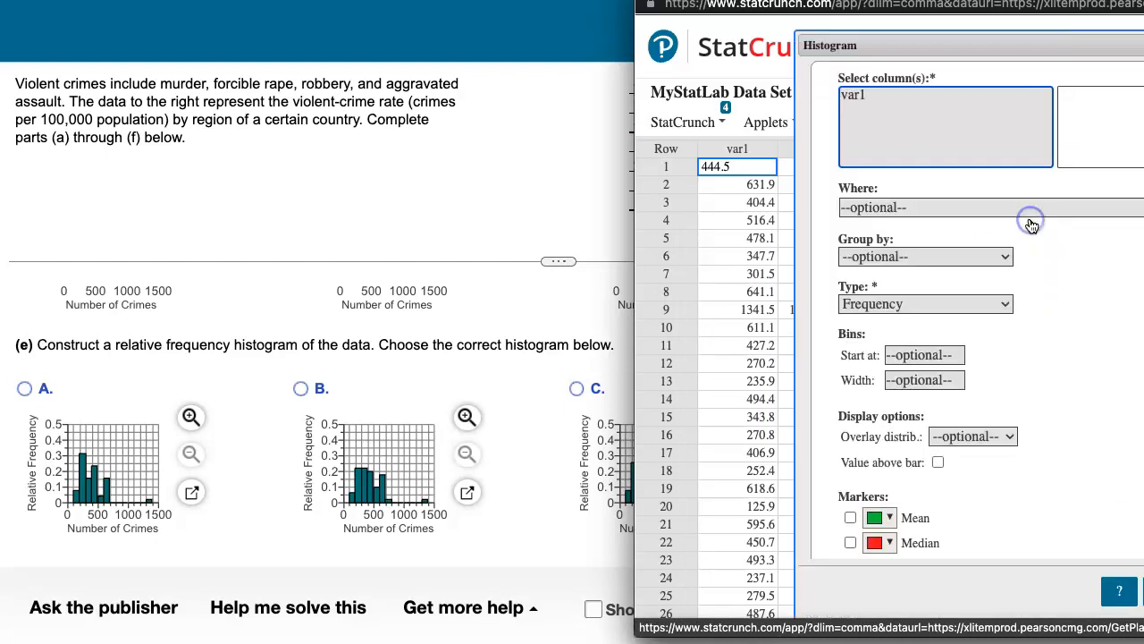
left_click(868, 97)
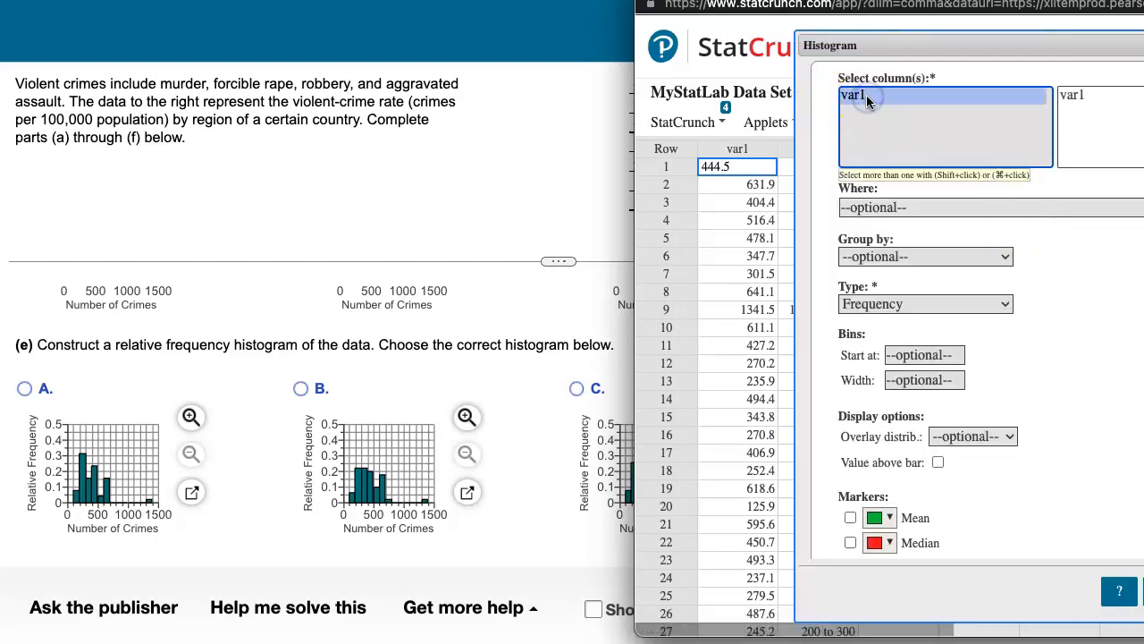
Set the histogram type to Relative Frequency with bins starting at 100 and a width of 100.
left_click(1003, 307)
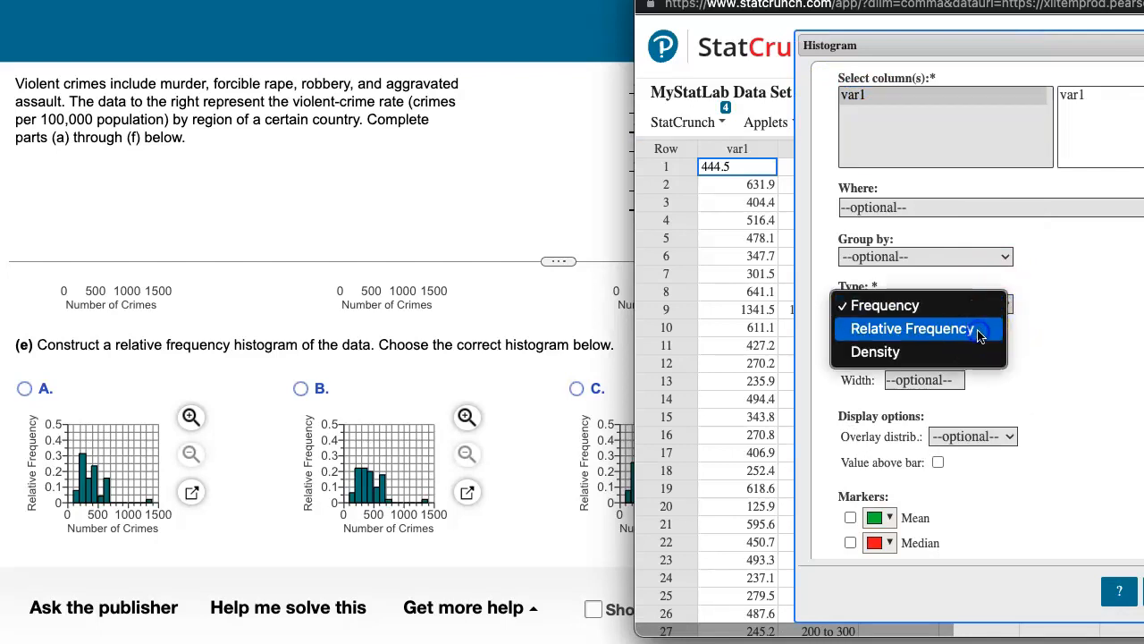
left_click(981, 336)
left_click(924, 355)
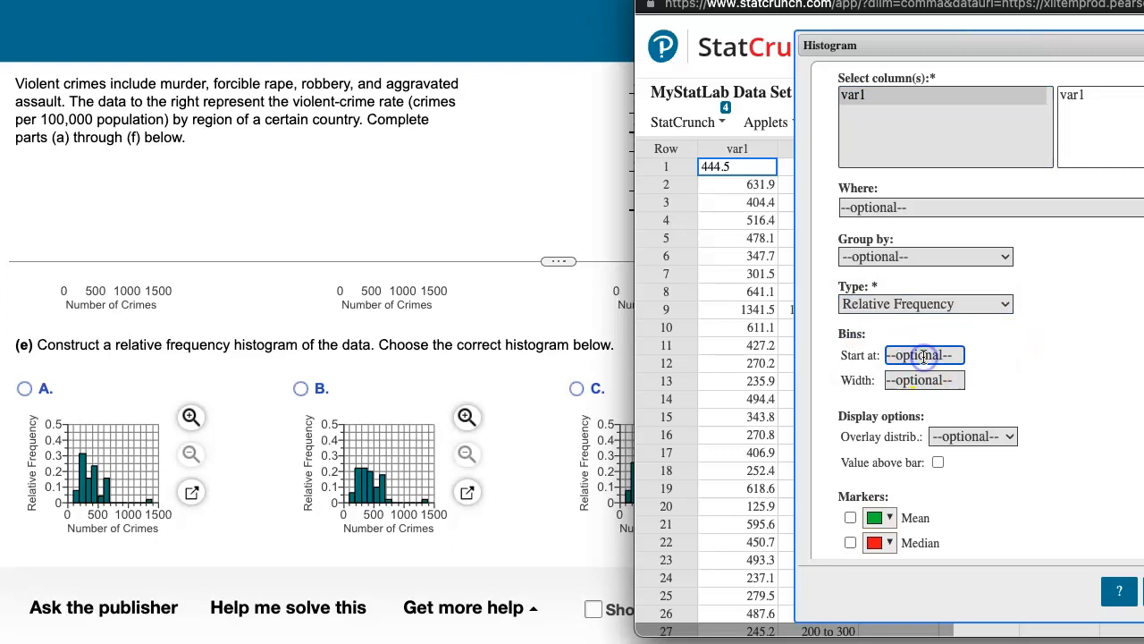
left_click(912, 383)
type("100")
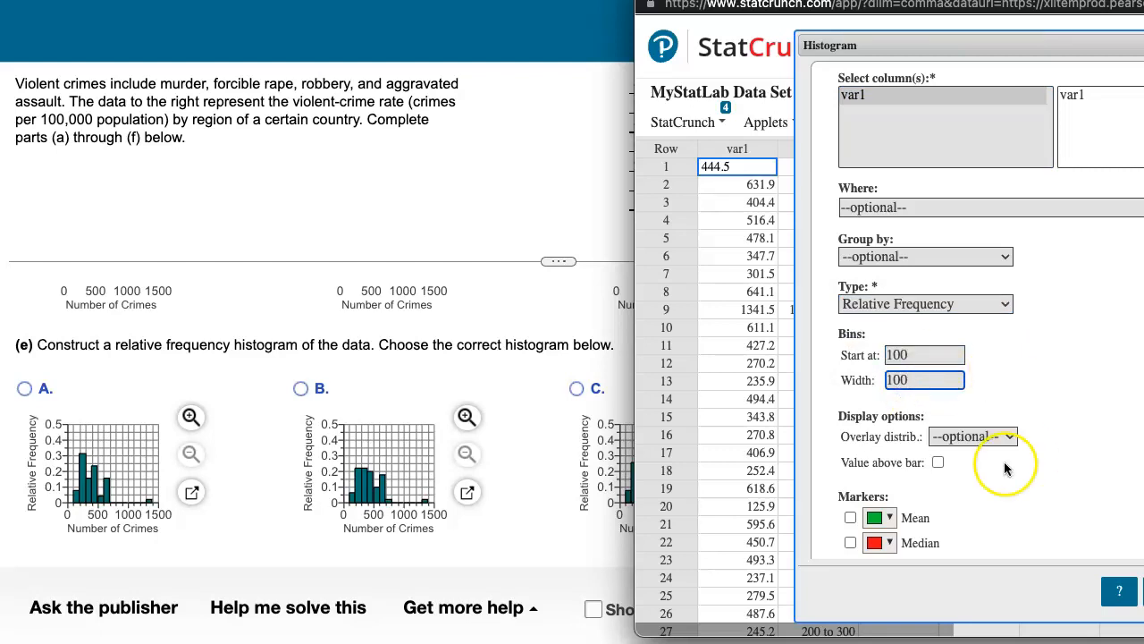
Compute the relative frequency histogram and move the graph over the data columns so all its bars show.
left_click_drag(1013, 44, 875, 49)
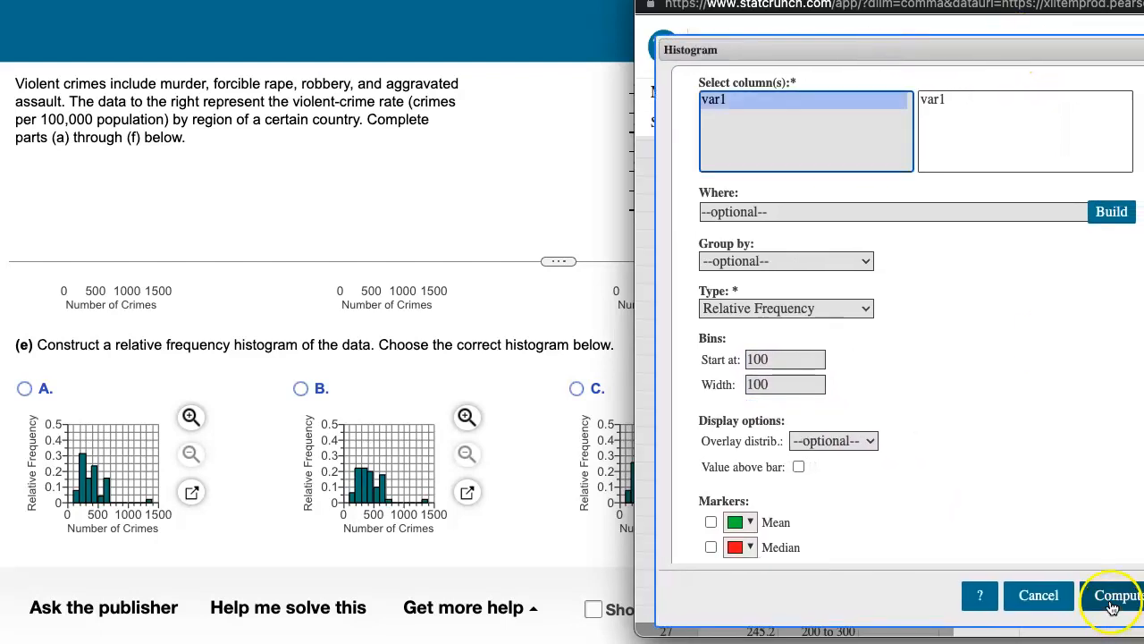
left_click(1112, 604)
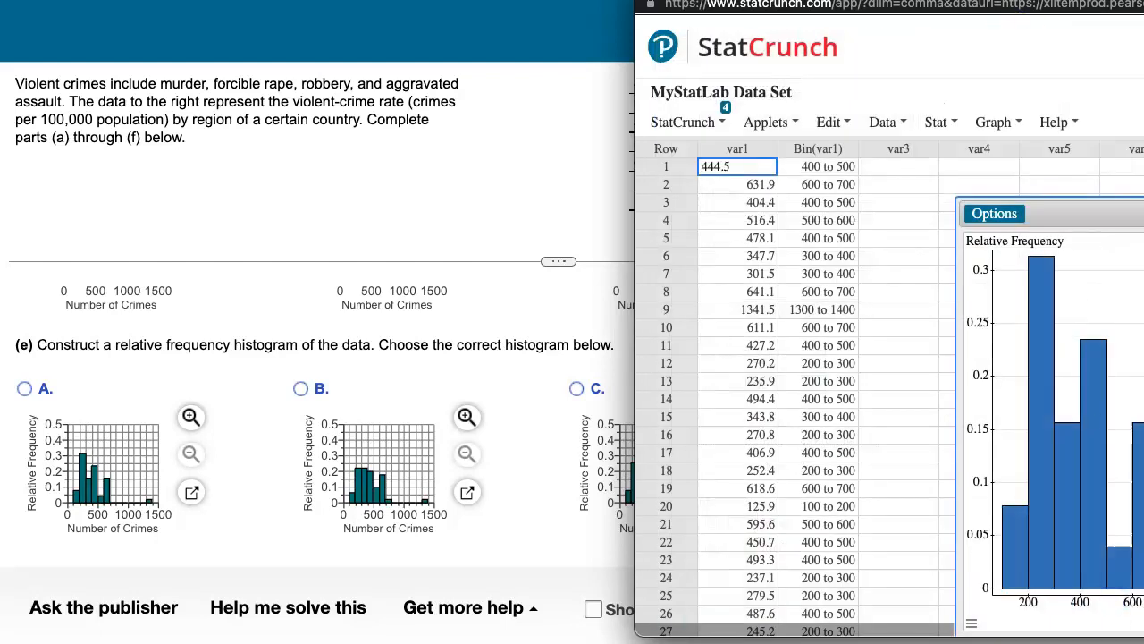
left_click_drag(1078, 212, 917, 172)
left_click_drag(806, 165, 812, 169)
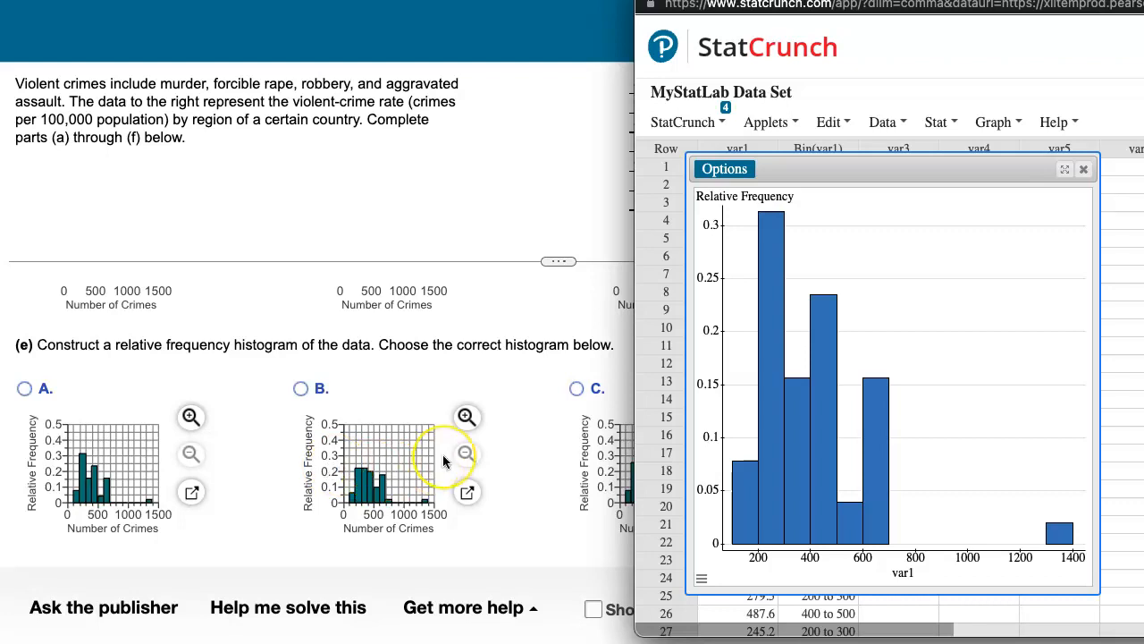
Return to the exercise, choose histogram A for part (e), check the answer and continue to part (f).
scroll(442, 454, "up", 5)
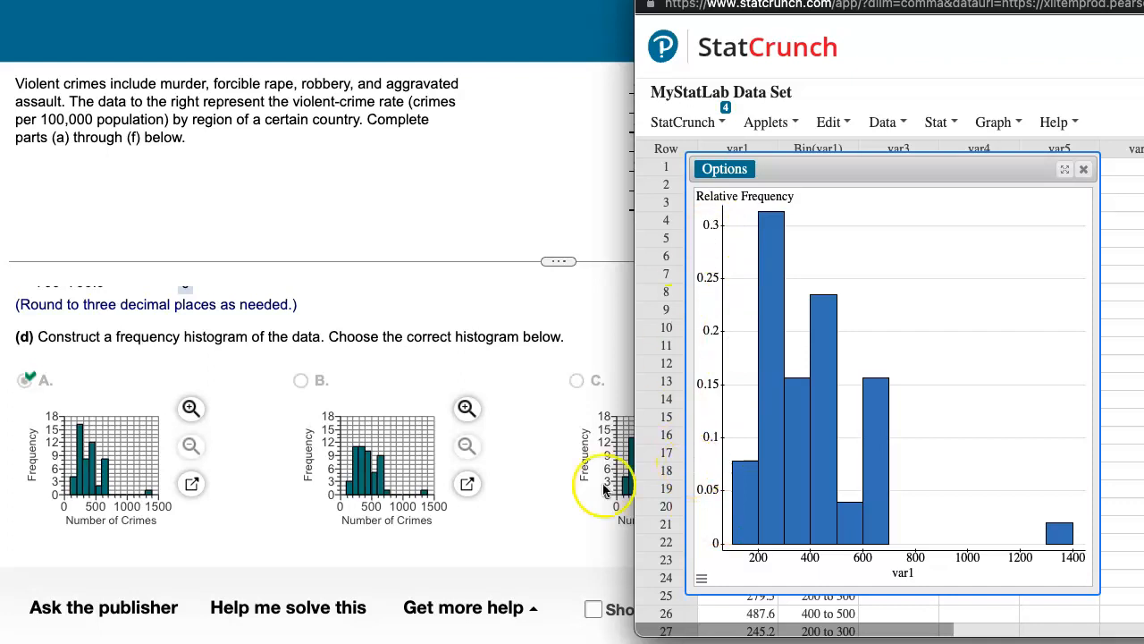
left_click(493, 518)
scroll(491, 516, "down", 5)
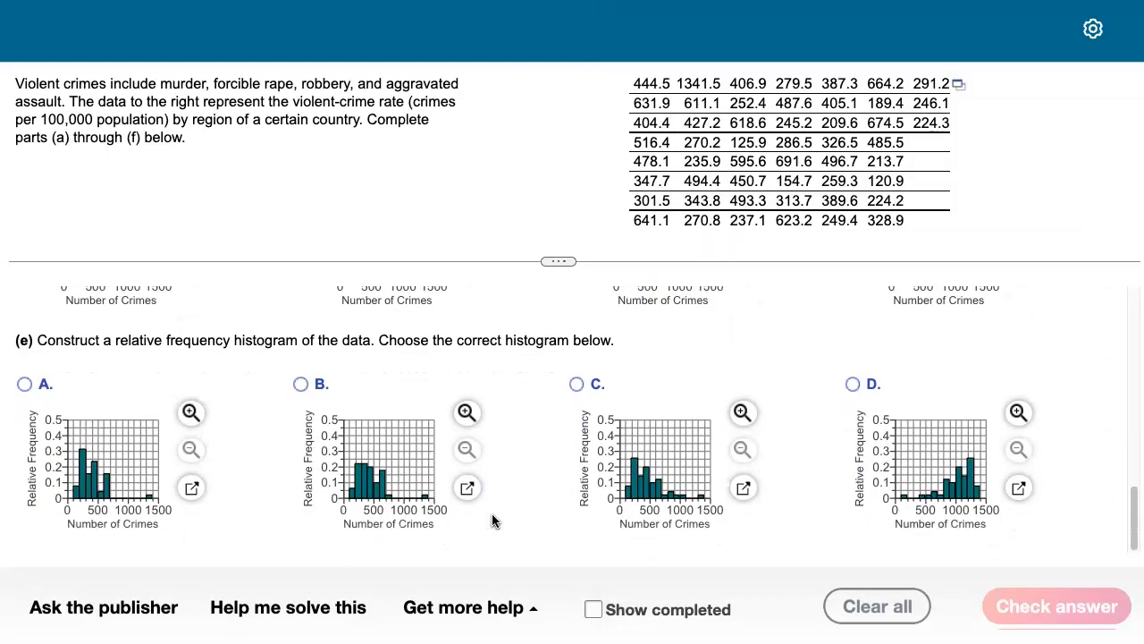
left_click(25, 383)
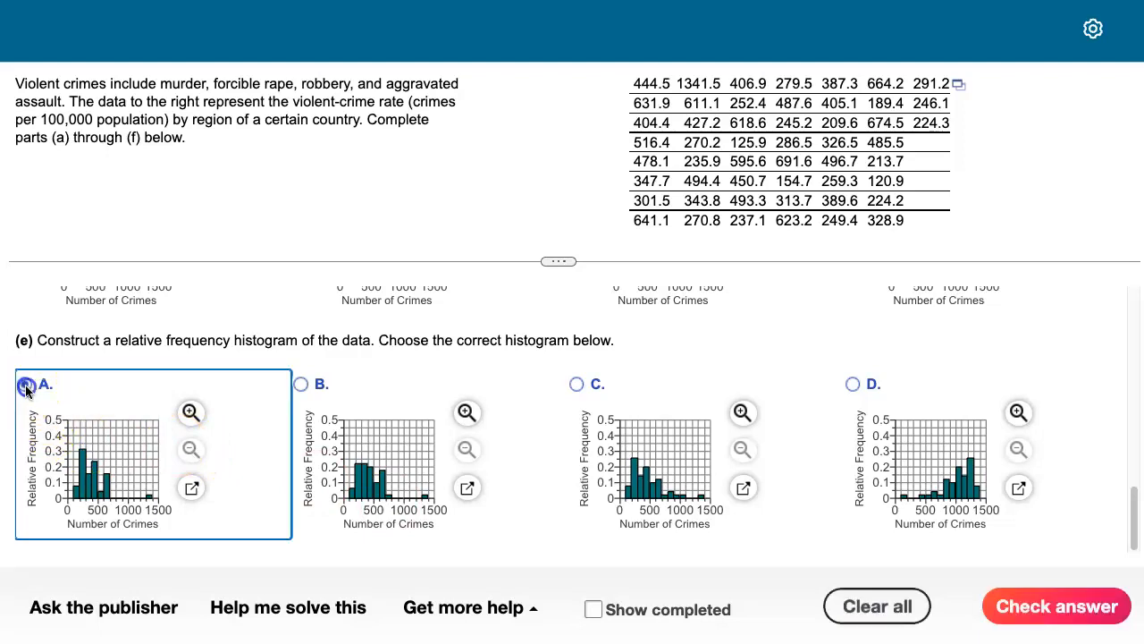
left_click(1022, 603)
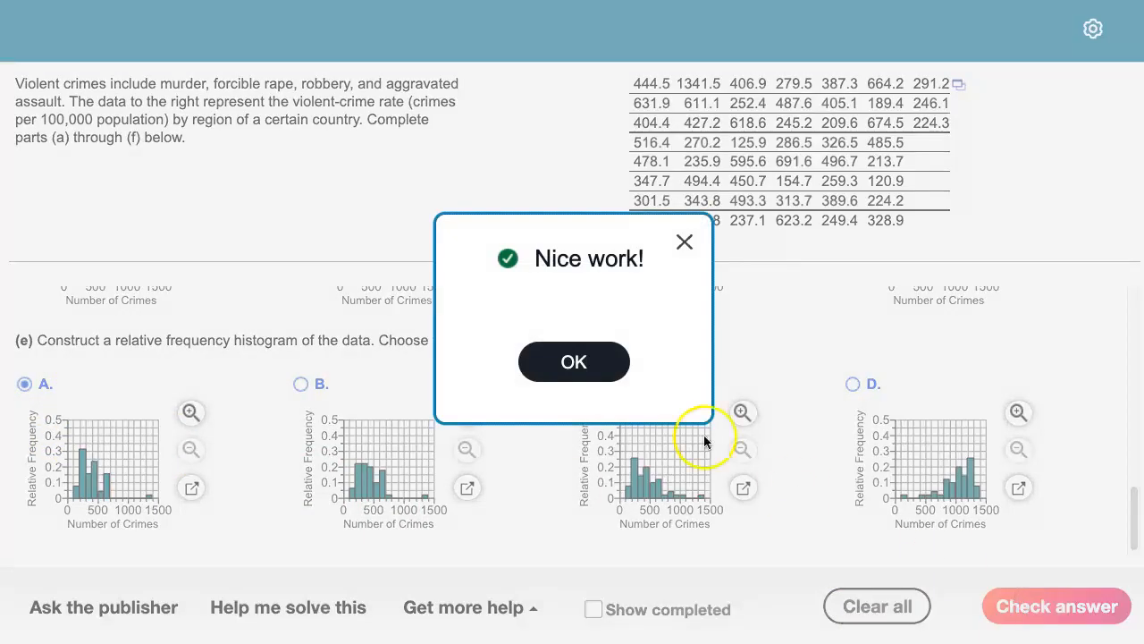
left_click(565, 365)
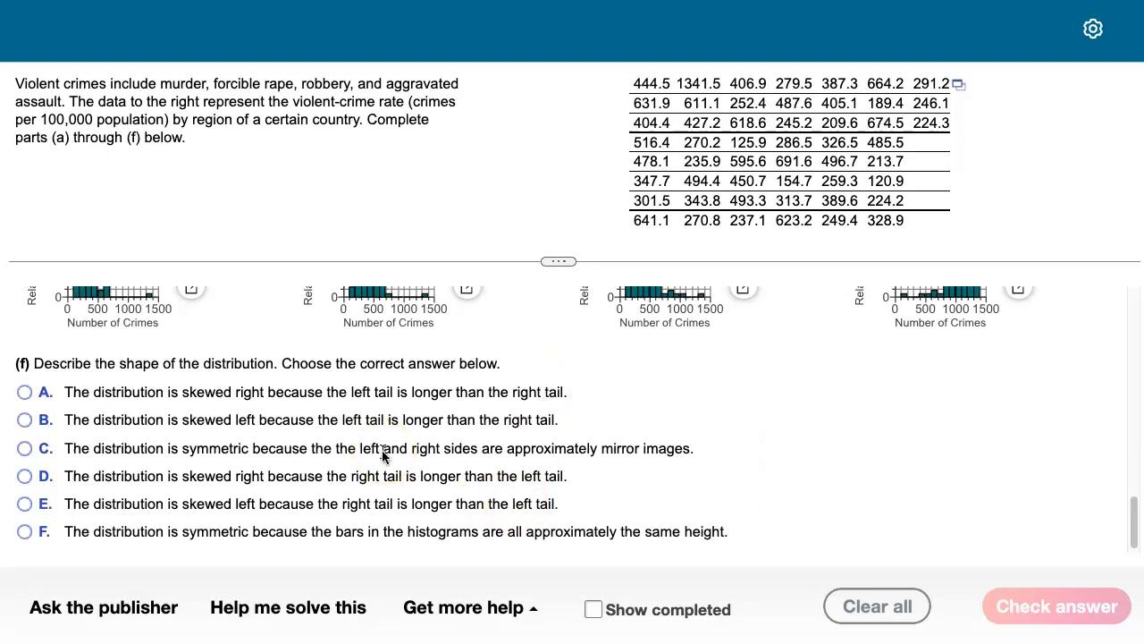
For part (f), choose answer D, skewed right because the right tail is longer than the left tail, and check it.
scroll(382, 450, "up", 3)
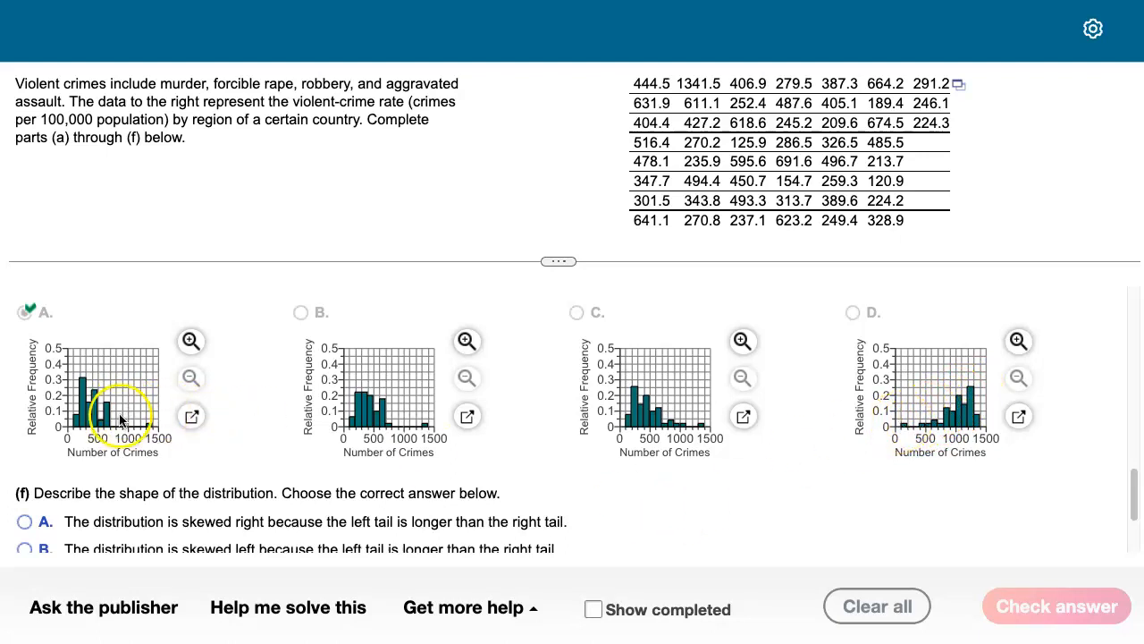
scroll(97, 438, "down", 3)
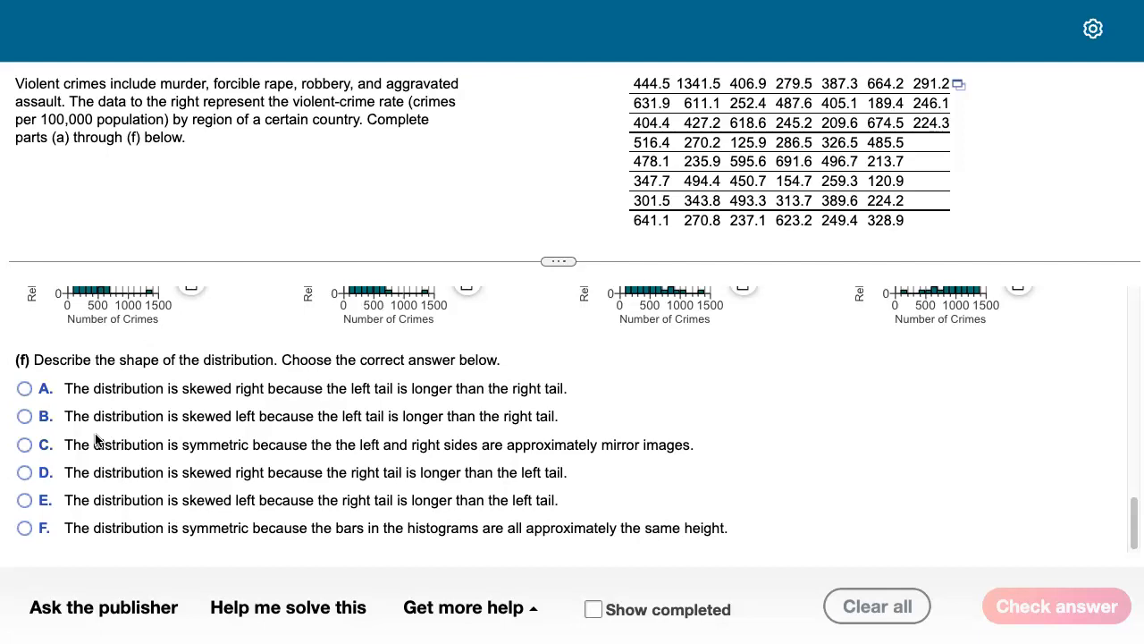
left_click(25, 472)
left_click(1019, 607)
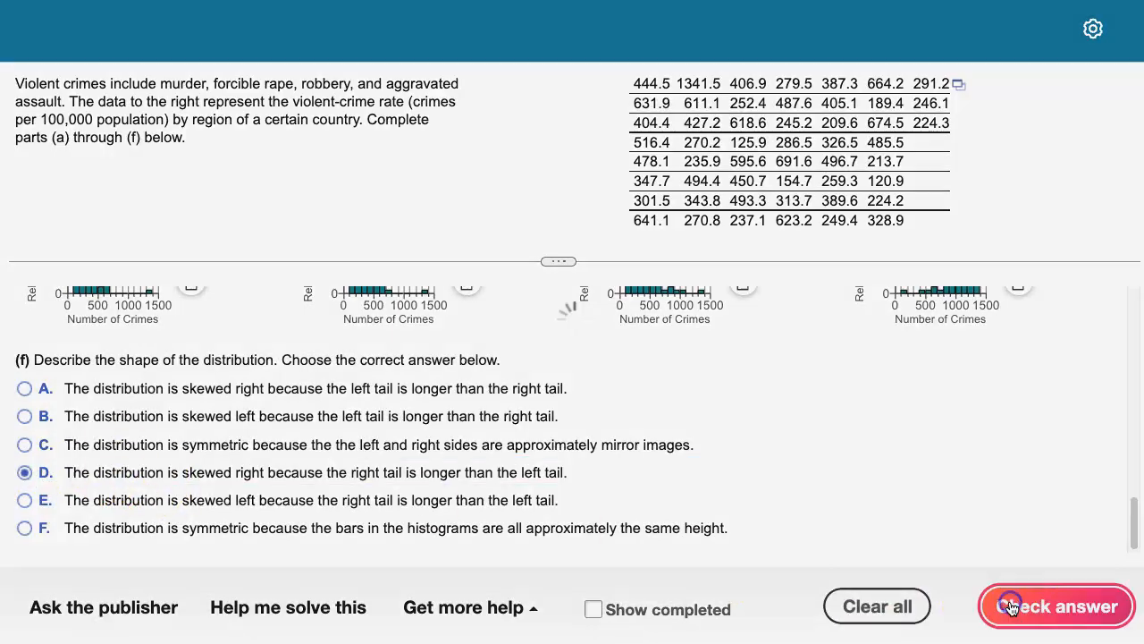
left_click(573, 366)
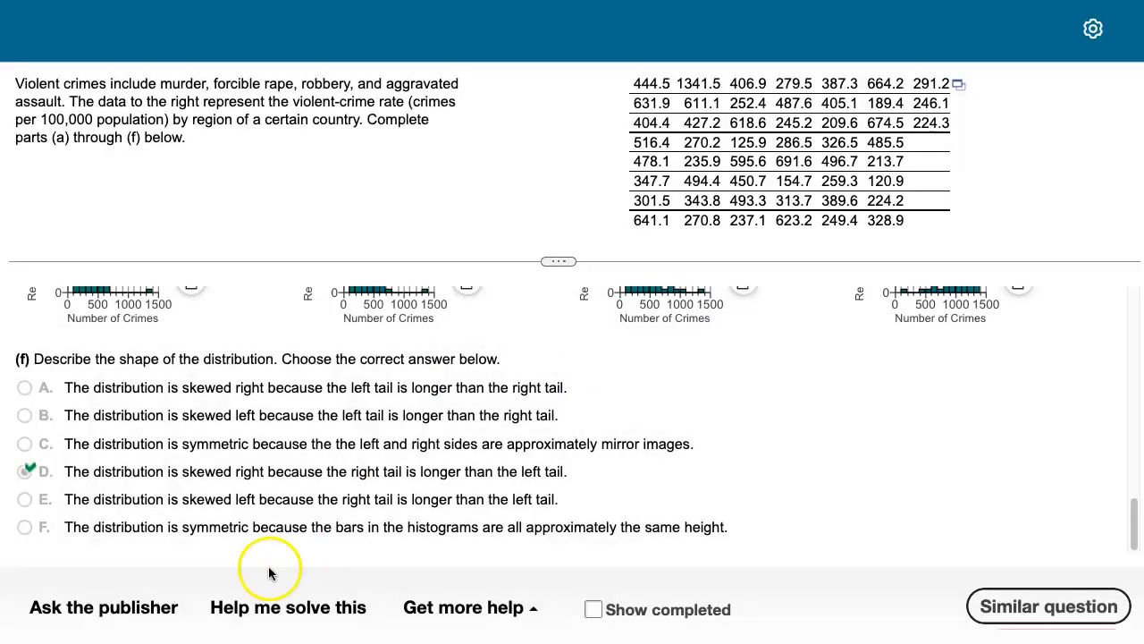